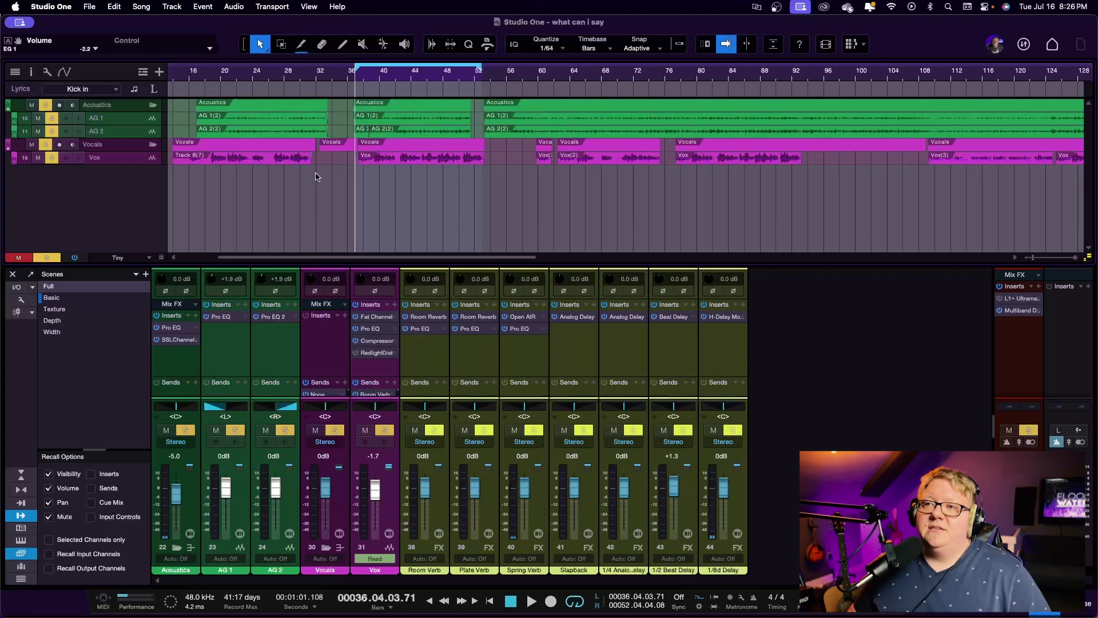
Play the acoustic-and-vocal chorus from bar 36, then stop it at bar 45.
key("space")
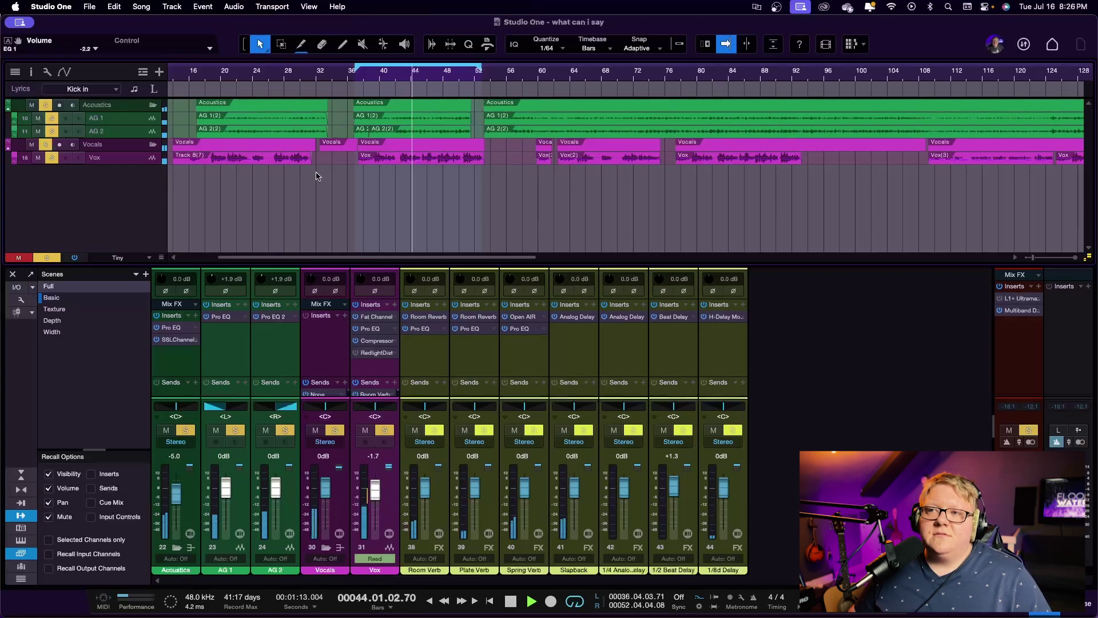
key("space")
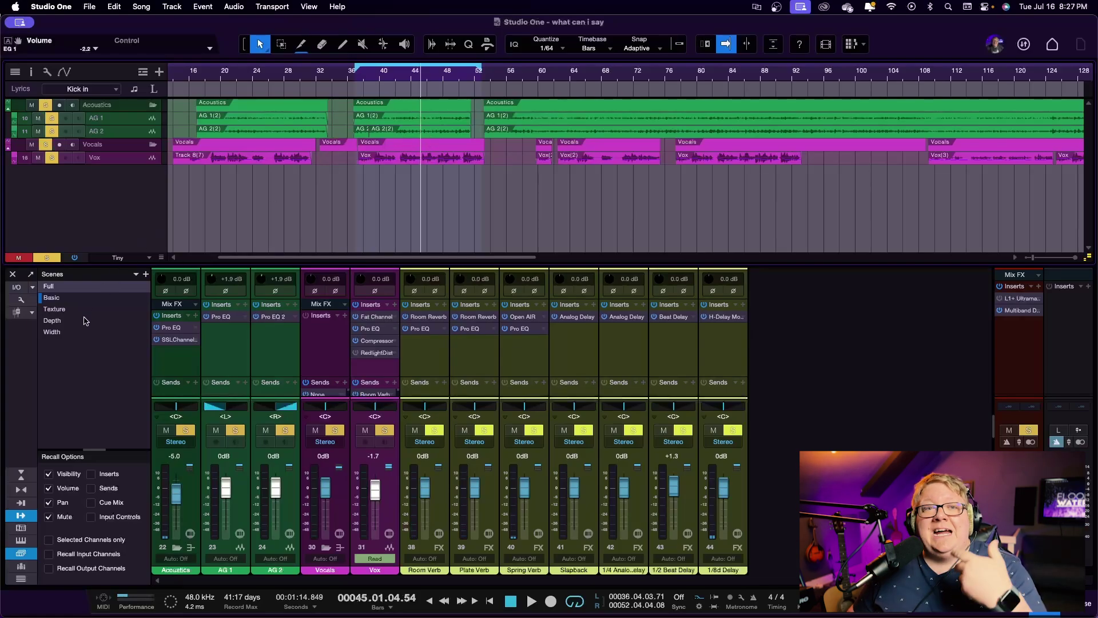
Recall the Texture scene and mute the Stutter Synth channel.
left_click(64, 309)
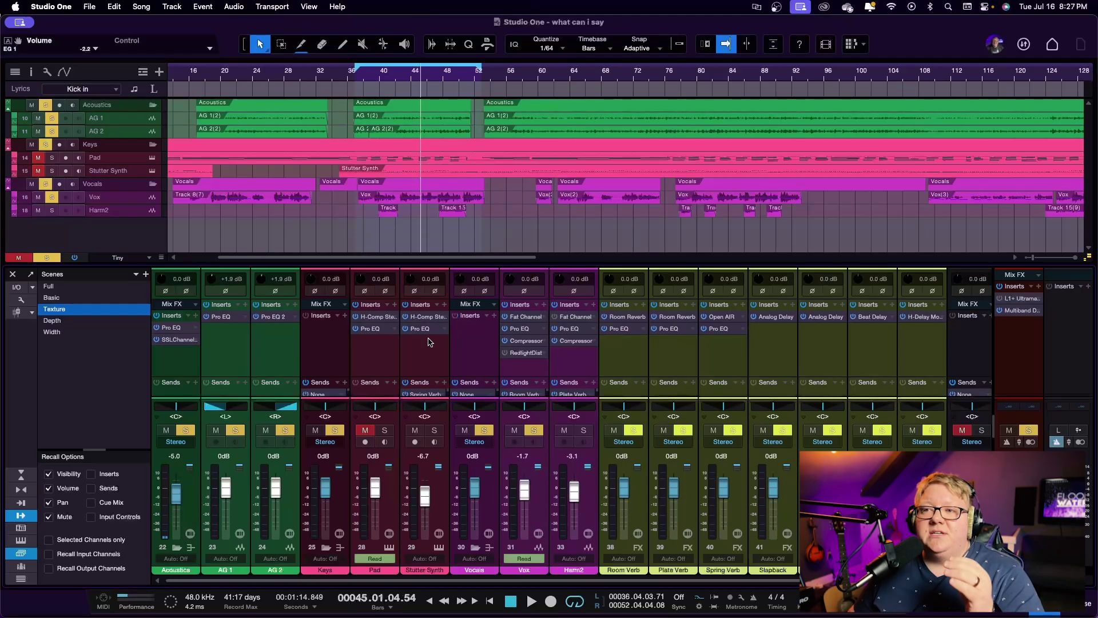
left_click(415, 430)
left_click(364, 430)
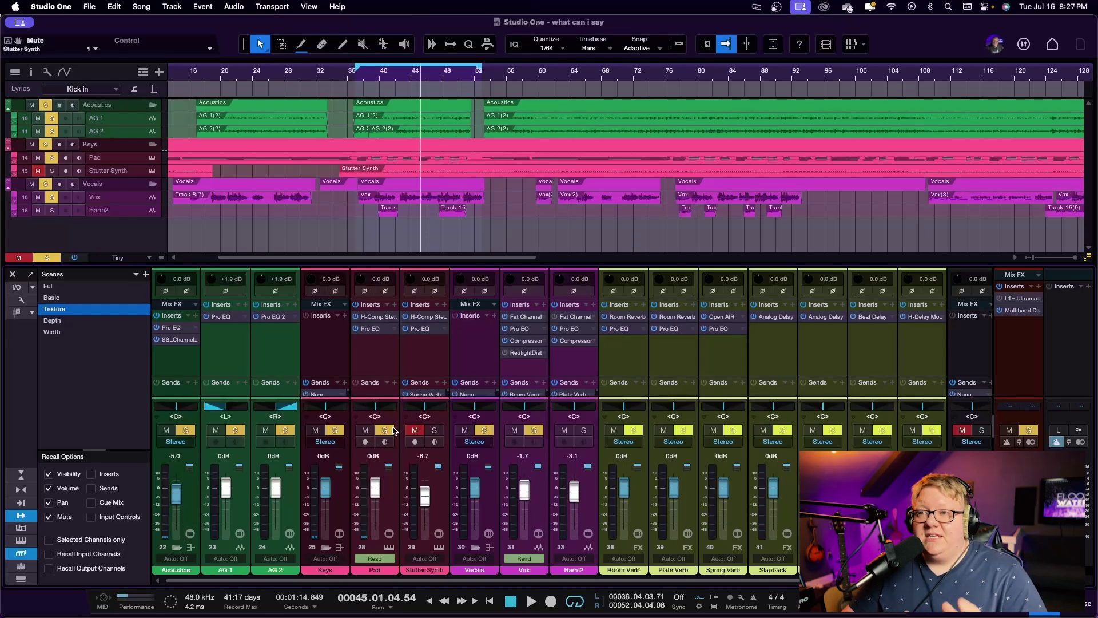
Audition the chorus from just before bar 45, then unmute Stutter Synth.
left_click(416, 79)
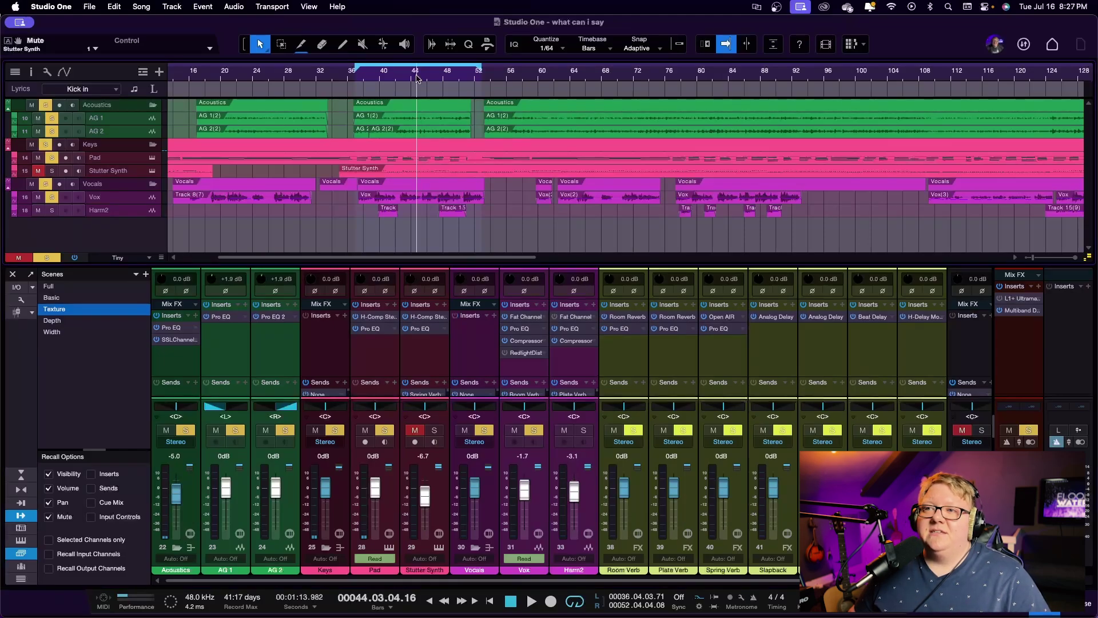
key("space")
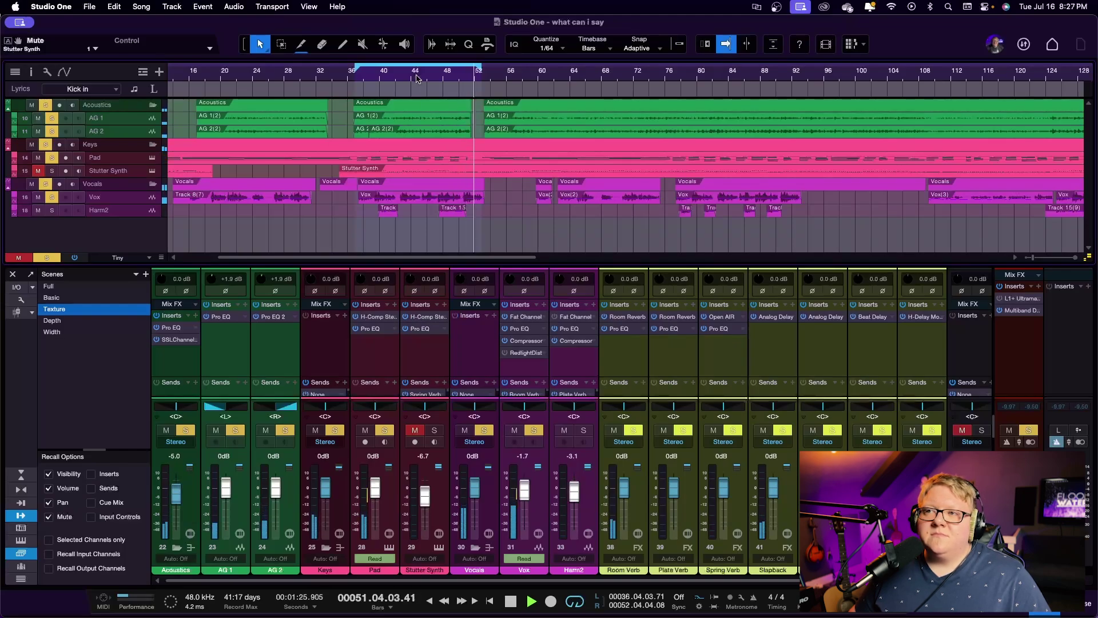
key("space")
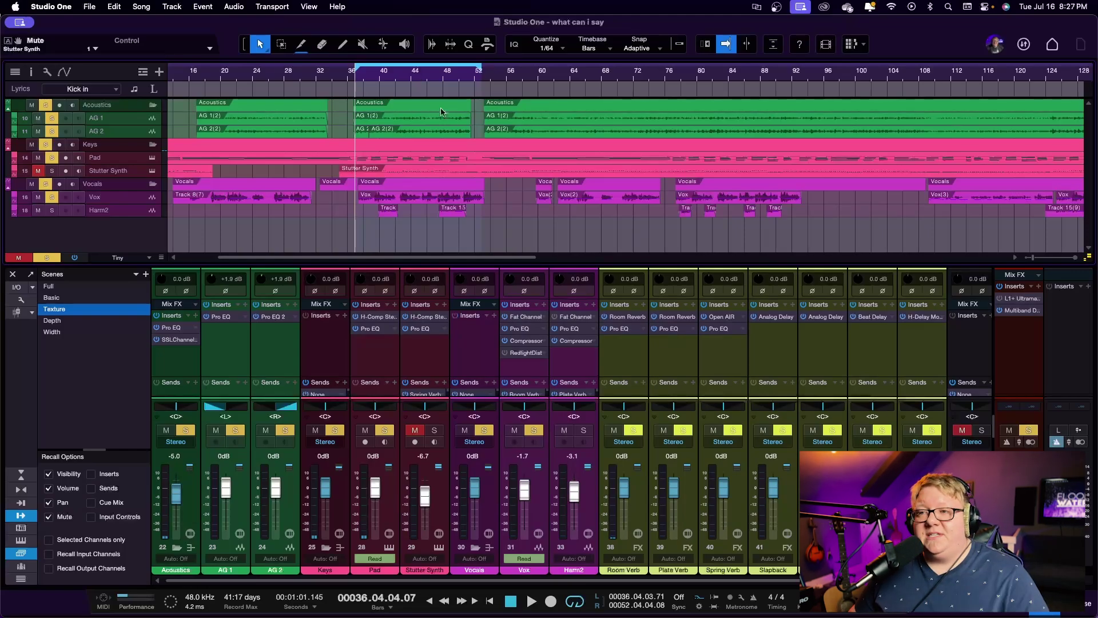
left_click(415, 430)
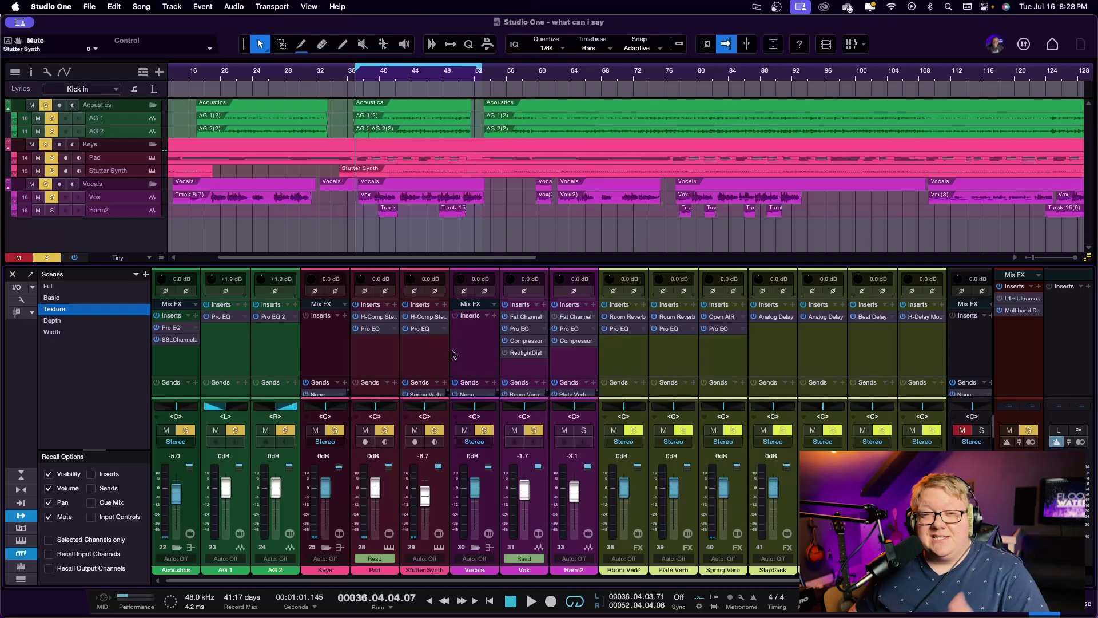
Solo the Acoustics and Vocals groups and replay the Texture chorus with only Harm2 muted.
key("space")
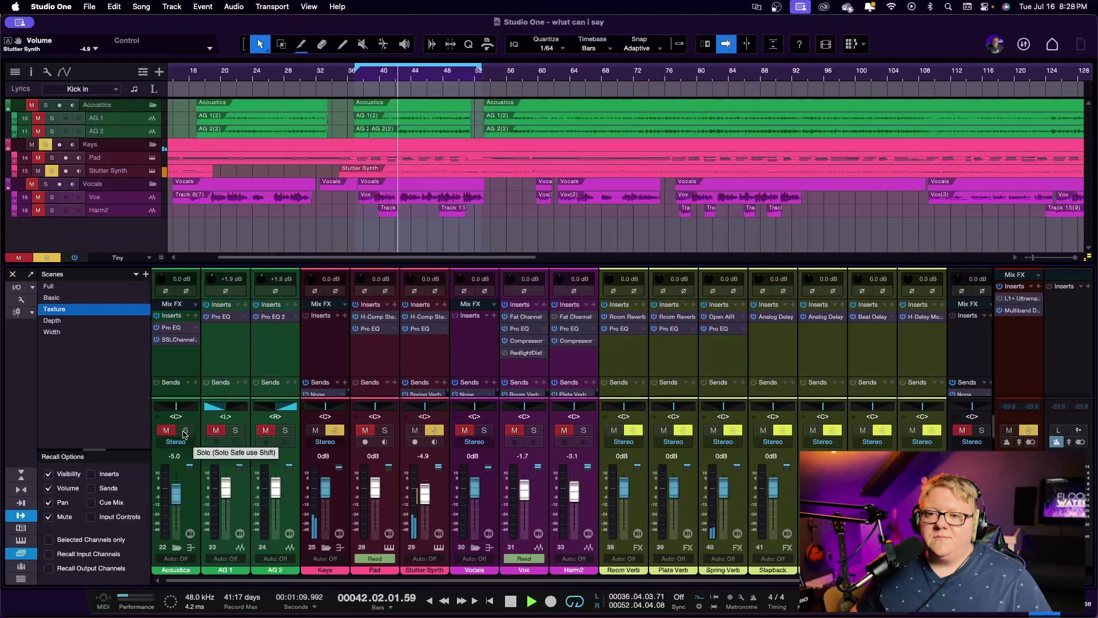
key("space")
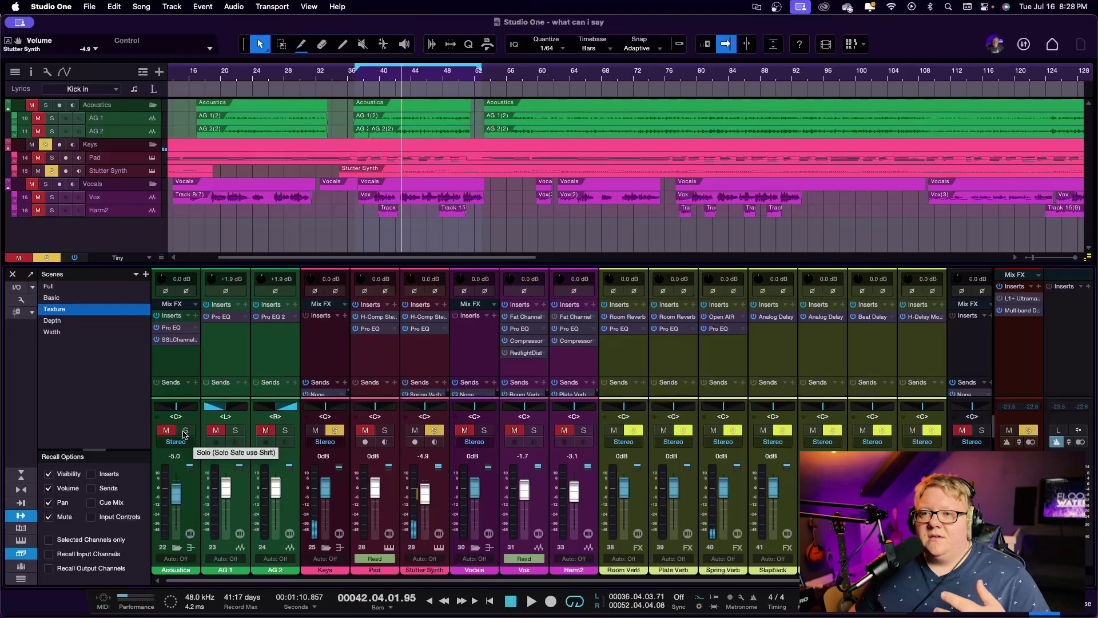
left_click(184, 430)
left_click(483, 430)
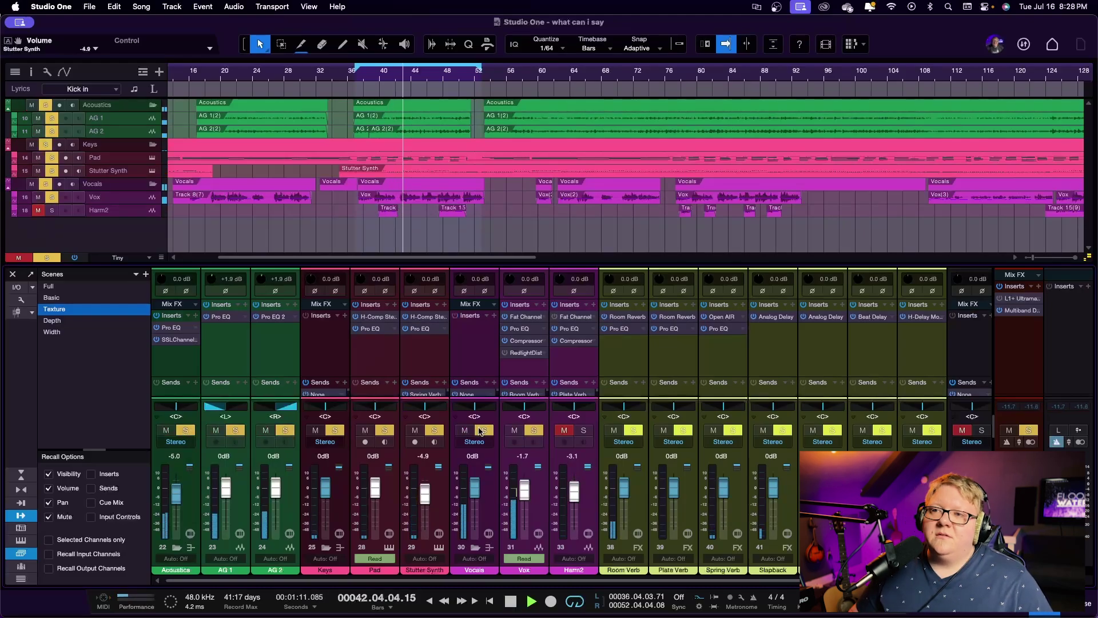
key("space")
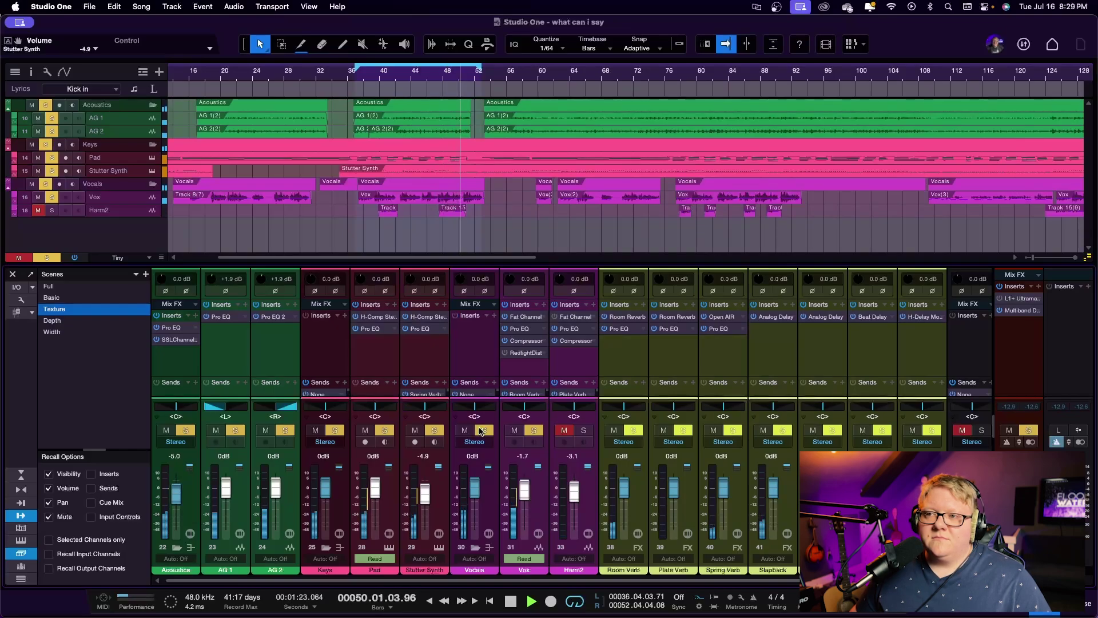
Solo Harm2 to lift its mute and audition the Texture chorus from bar 36.
key("space")
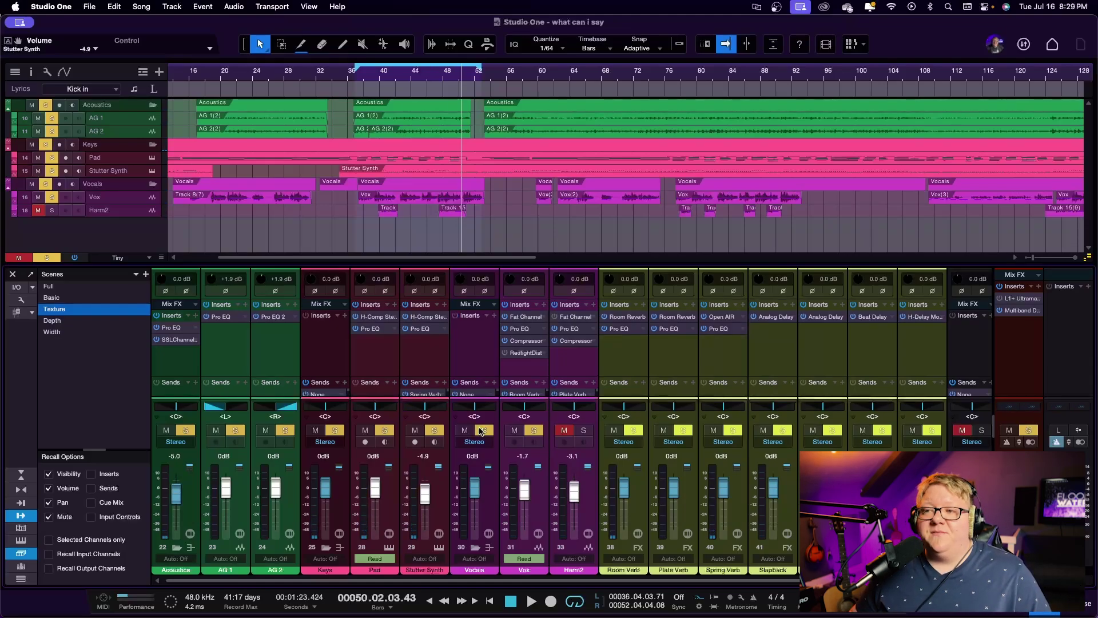
left_click(583, 429)
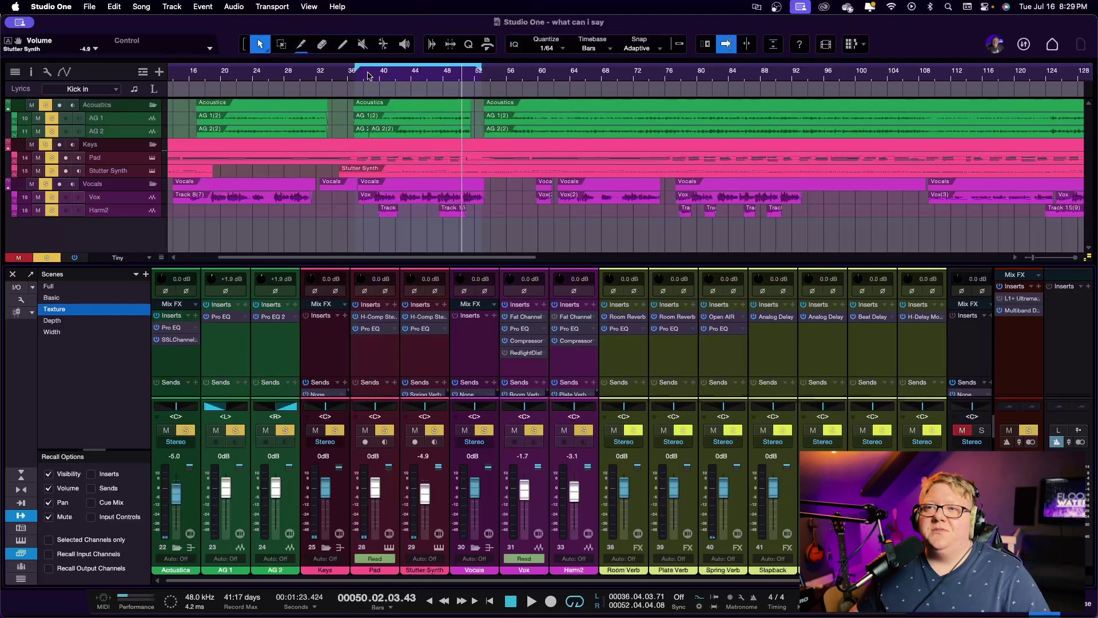
key("space")
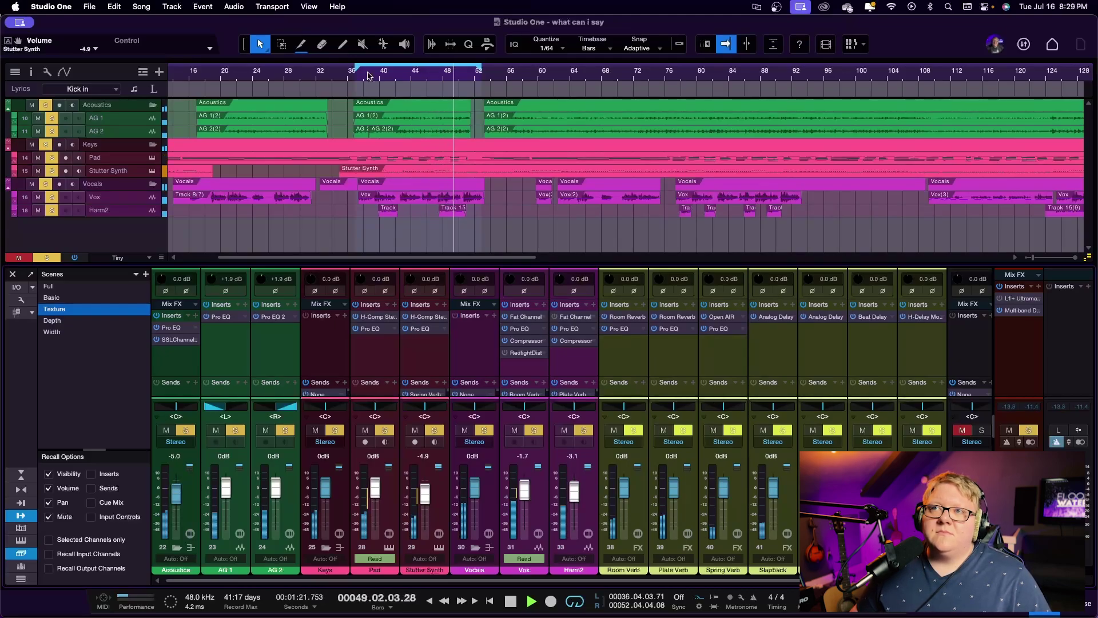
key("space")
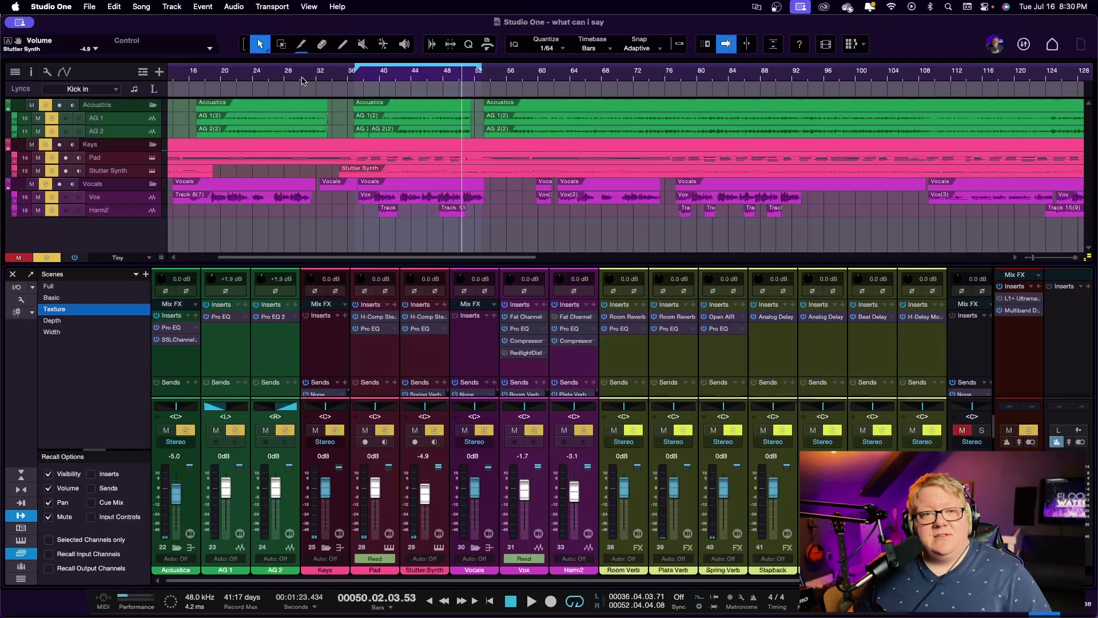
Recall the Depth scene, clear the acoustic, keys and vocal solos, solo EG 3, and audition.
left_click(80, 324)
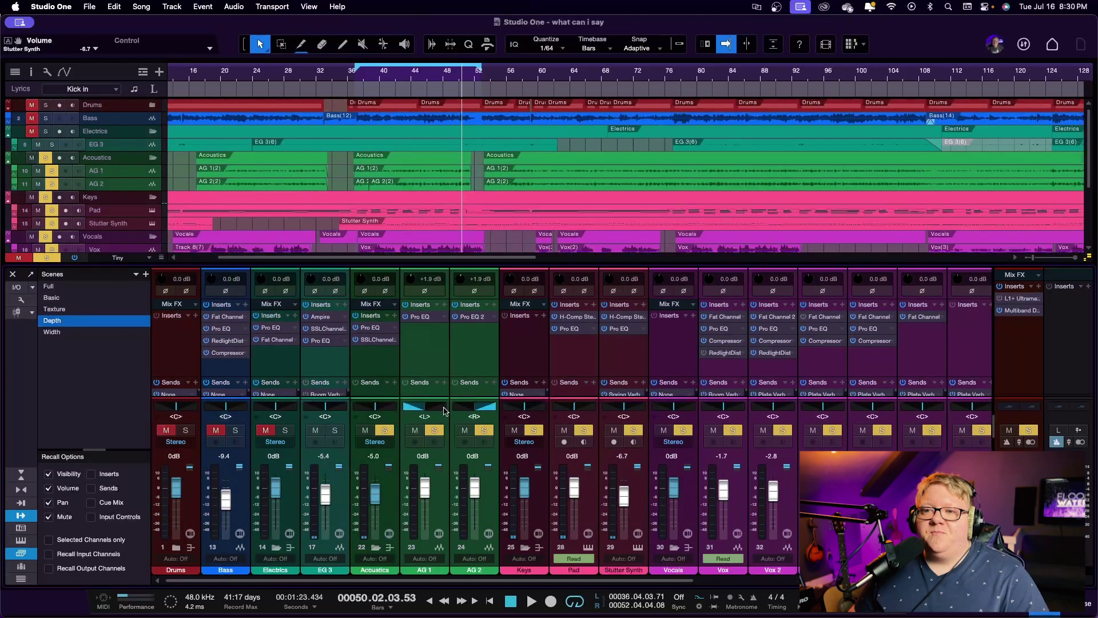
mouse_move(447, 406)
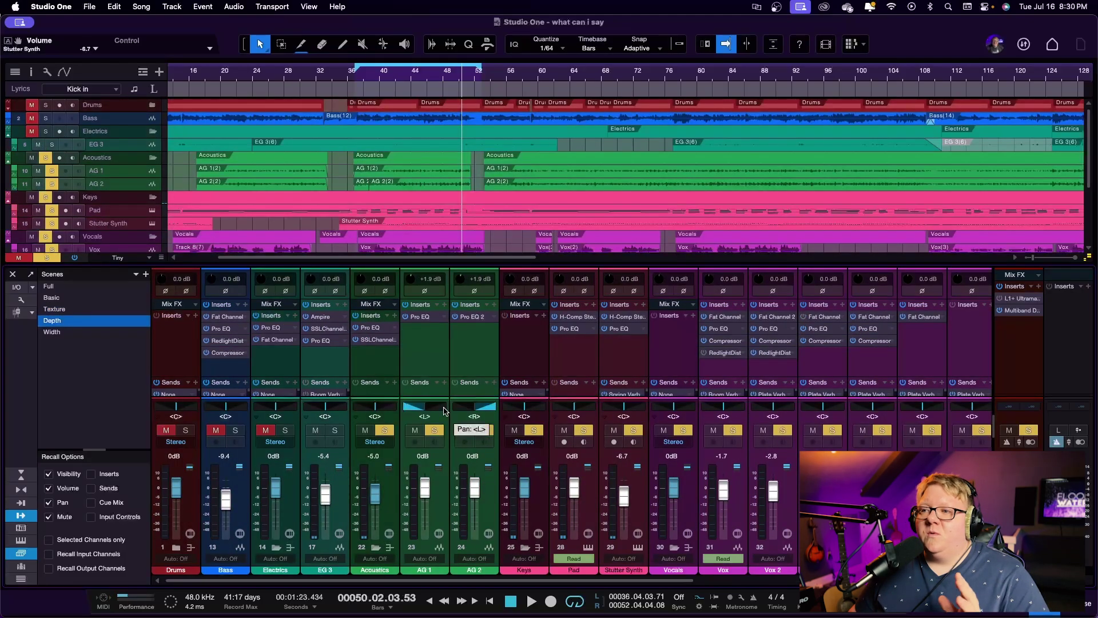
left_click(381, 431)
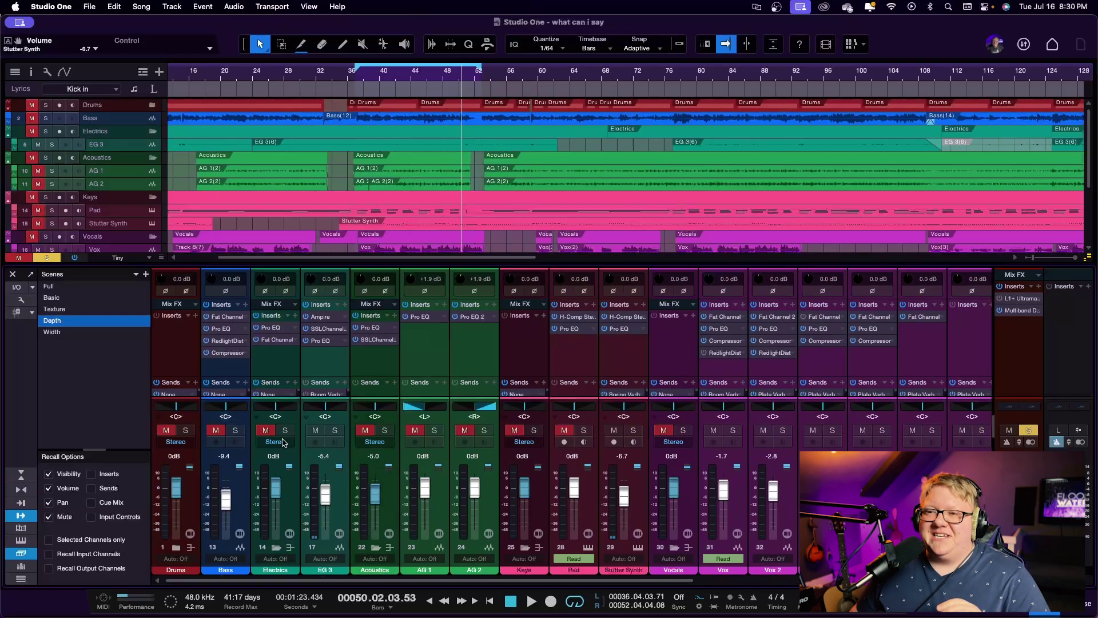
left_click(336, 432)
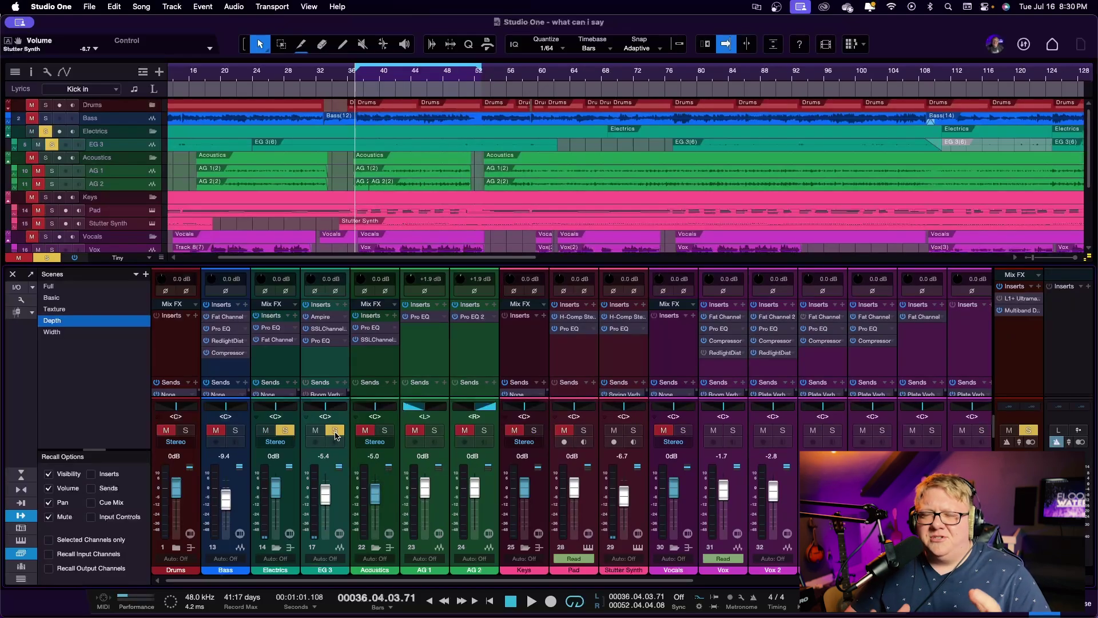
key("space")
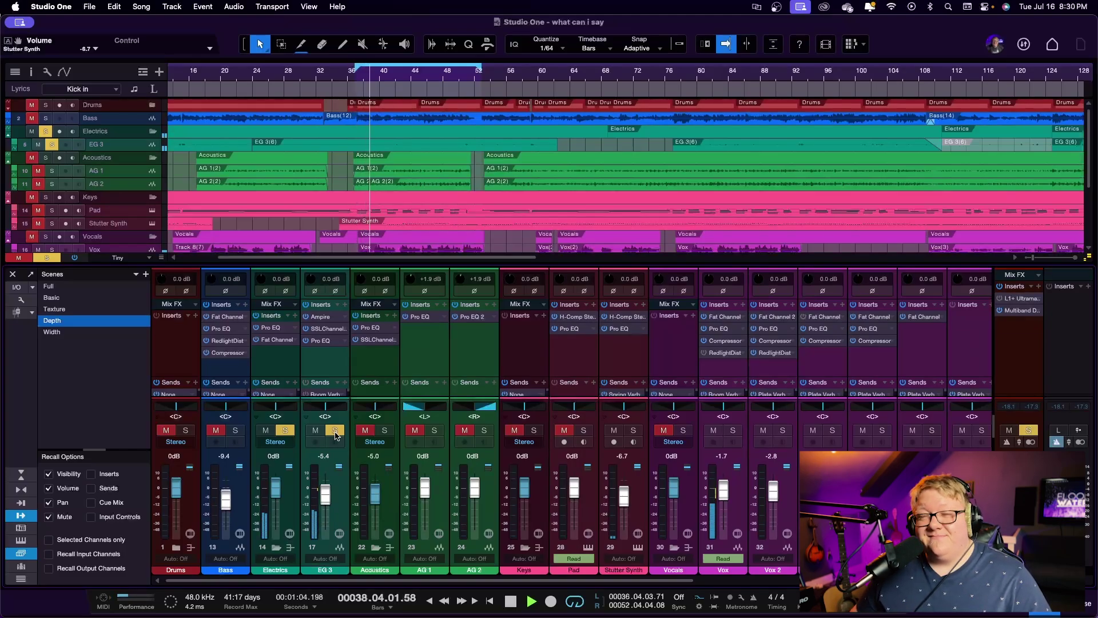
key("space")
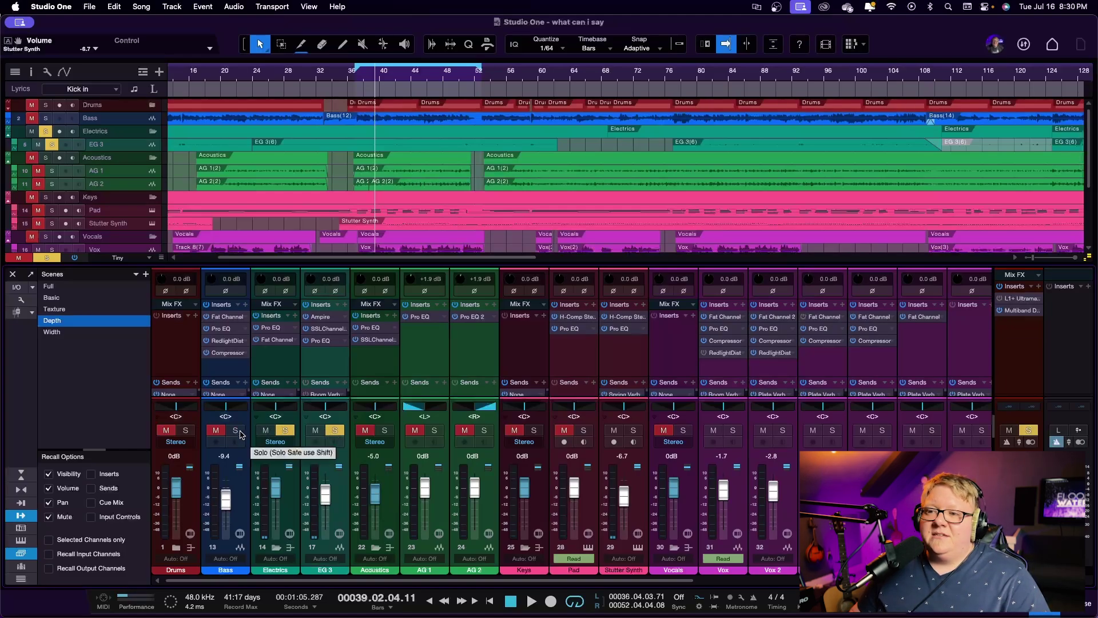
Solo the Acoustics, Keys and Vocals groups and play the loop from bar 36.
left_click(385, 430)
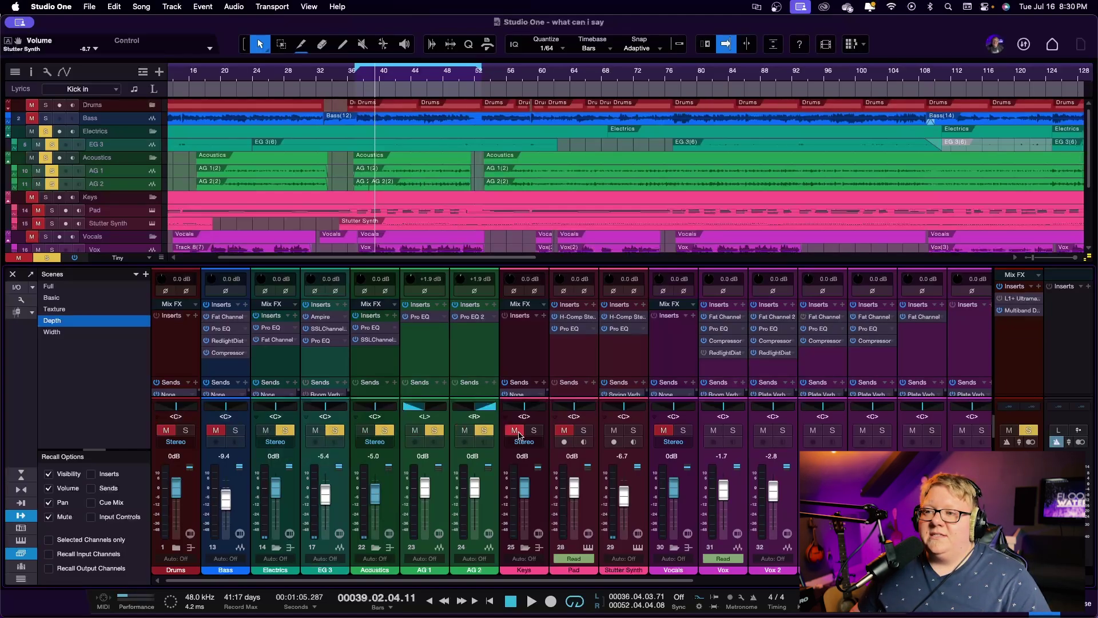
left_click(533, 430)
left_click(684, 430)
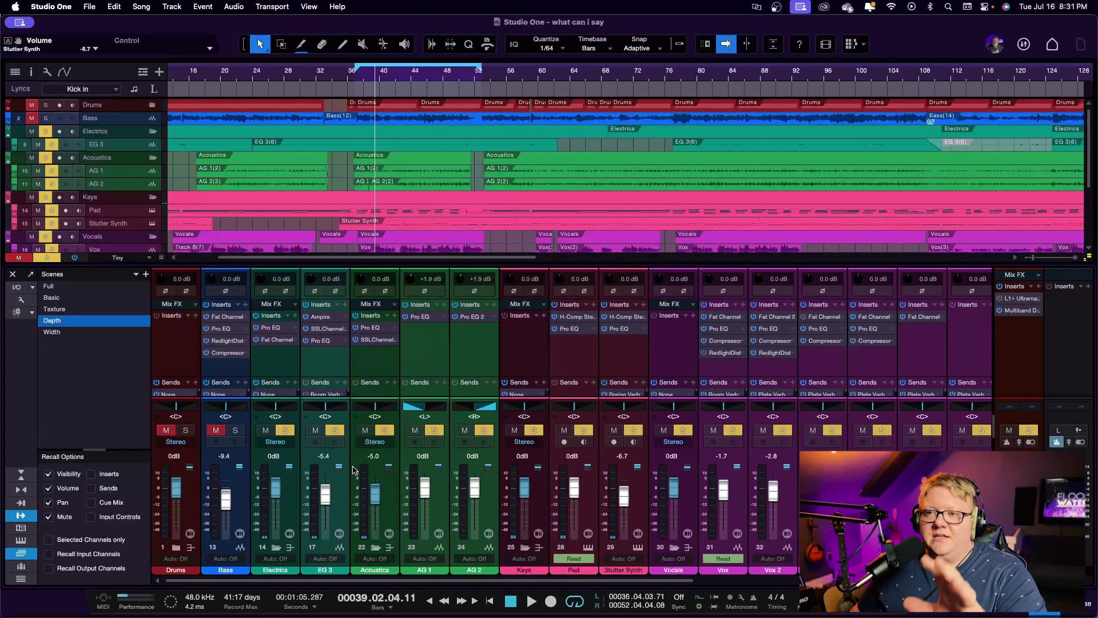
key("space")
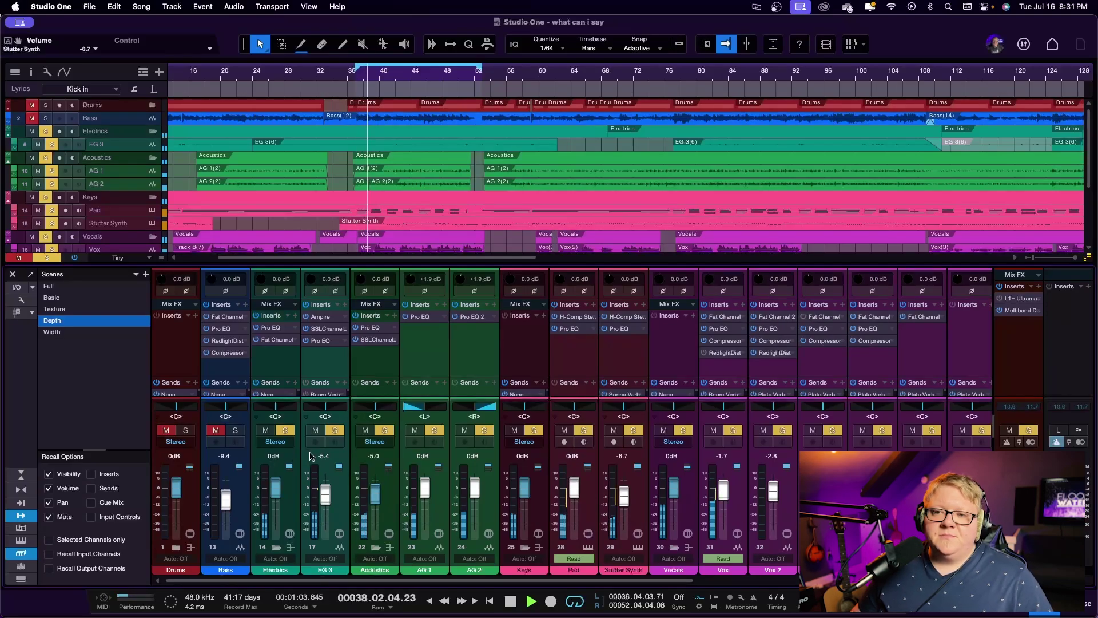
Solo Bass and Drums so the full band plays, then stop at bar 38.
left_click(235, 433)
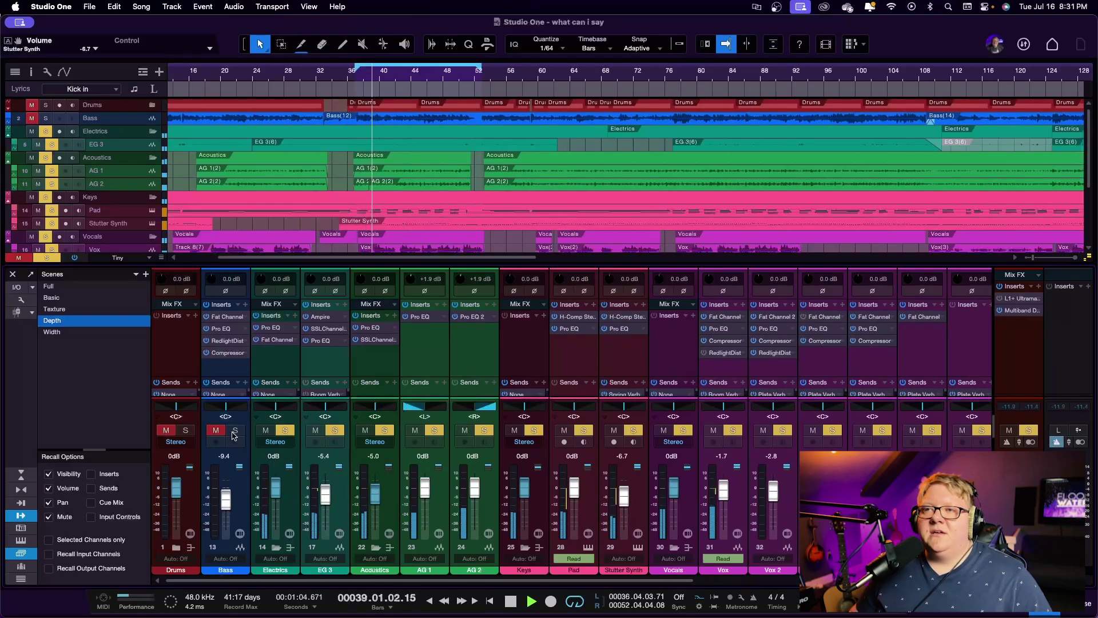
left_click(193, 438)
left_click(190, 432)
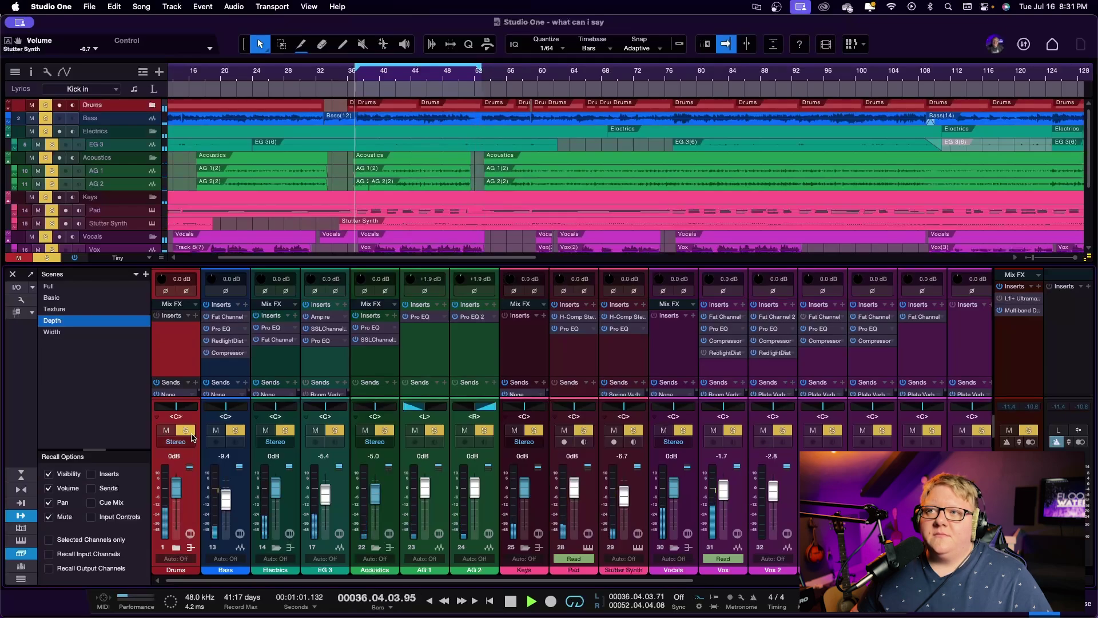
left_click(284, 373)
key("space")
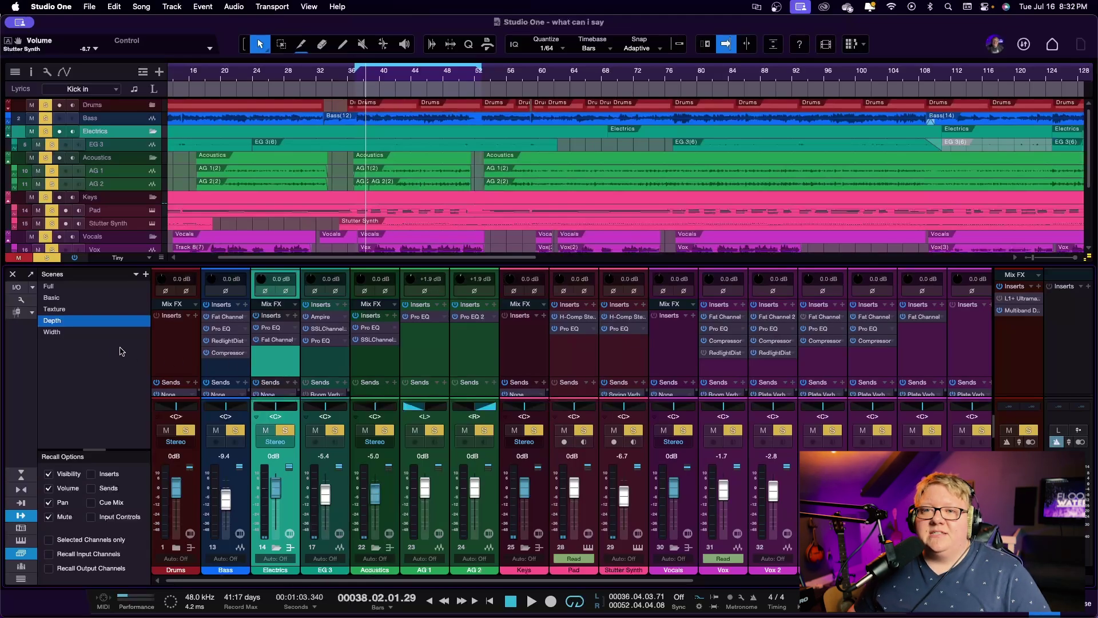
Recall the Width scene, mute Drums and Bass, and clear the existing solos.
left_click(97, 332)
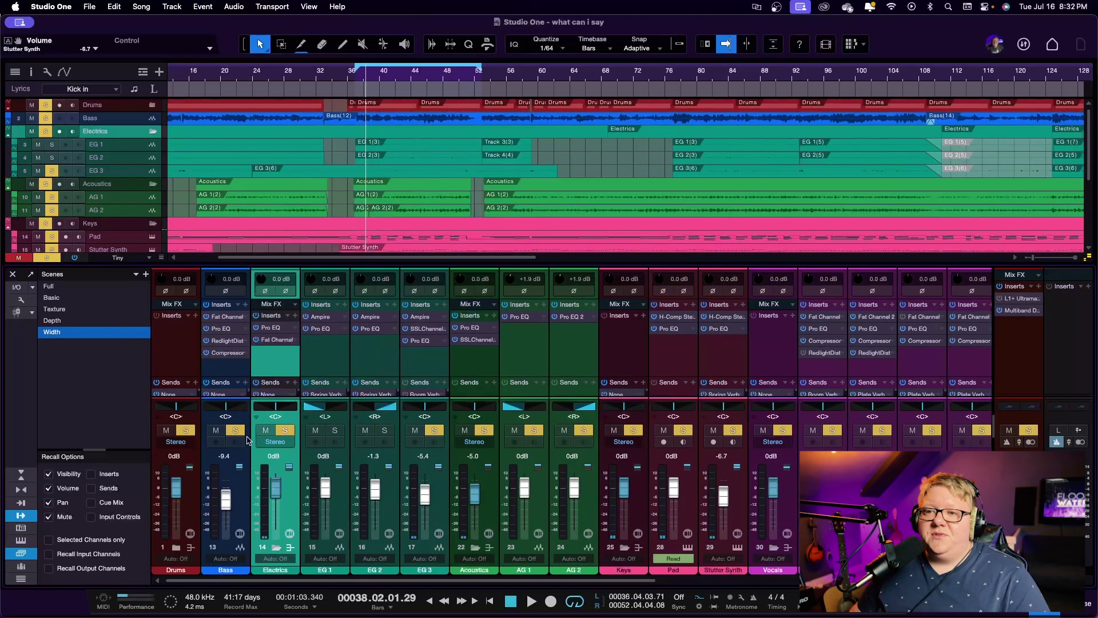
left_click(215, 430)
left_click(166, 430)
left_click(435, 430)
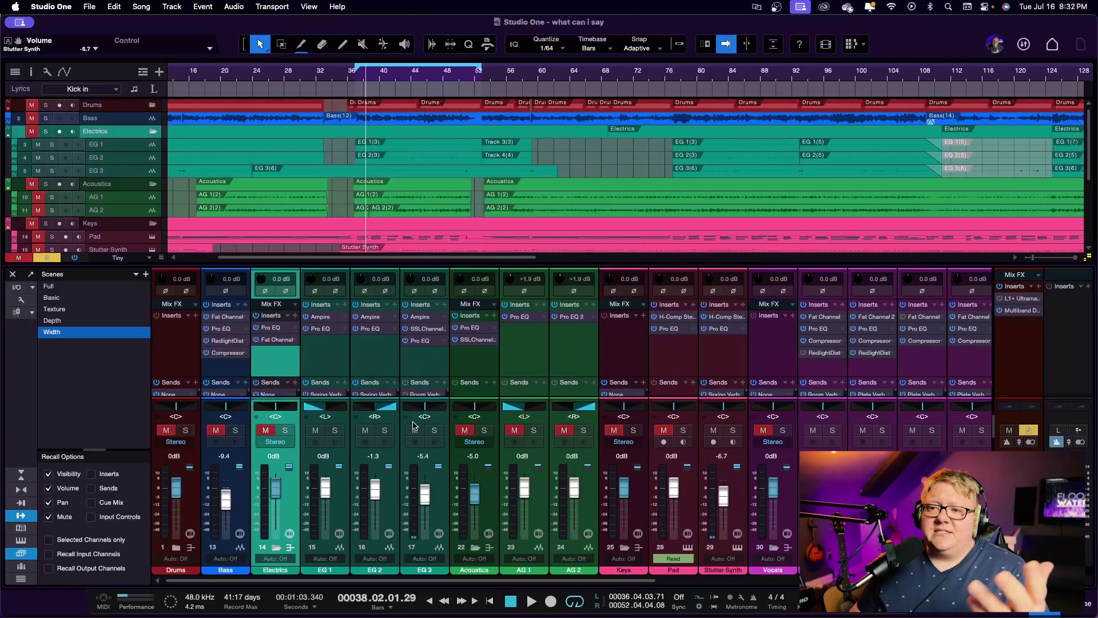
Solo EG 3 and EG 1 and play to audition the guitars.
left_click(434, 430)
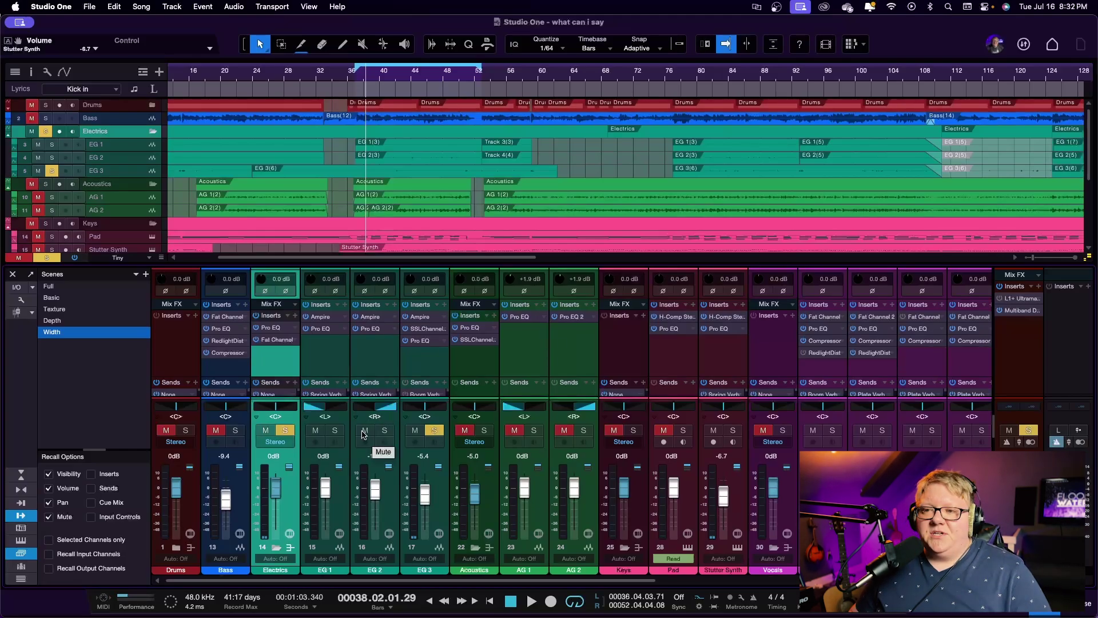
key("space")
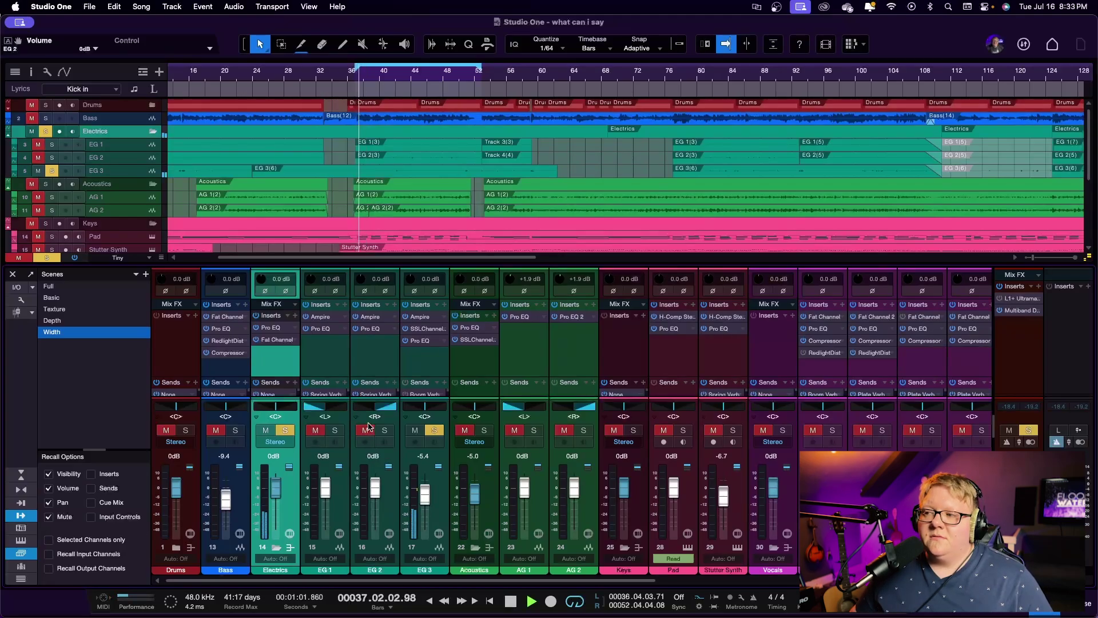
left_click(335, 431)
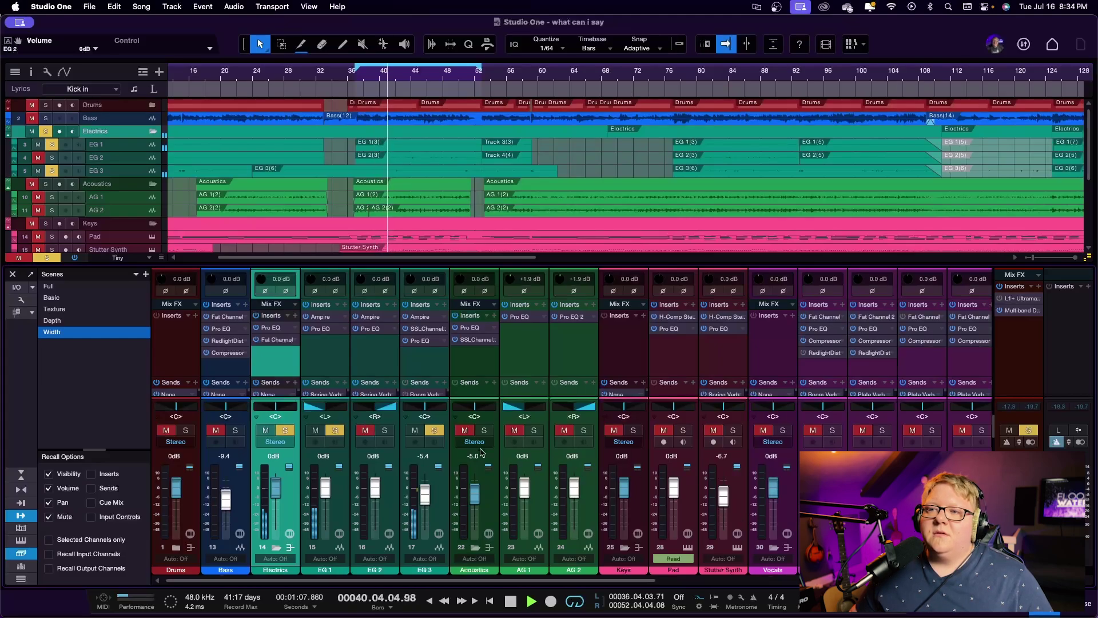
Solo EG 2, replay from bar 36, and lower its fader to -5.4 dB.
left_click(384, 433)
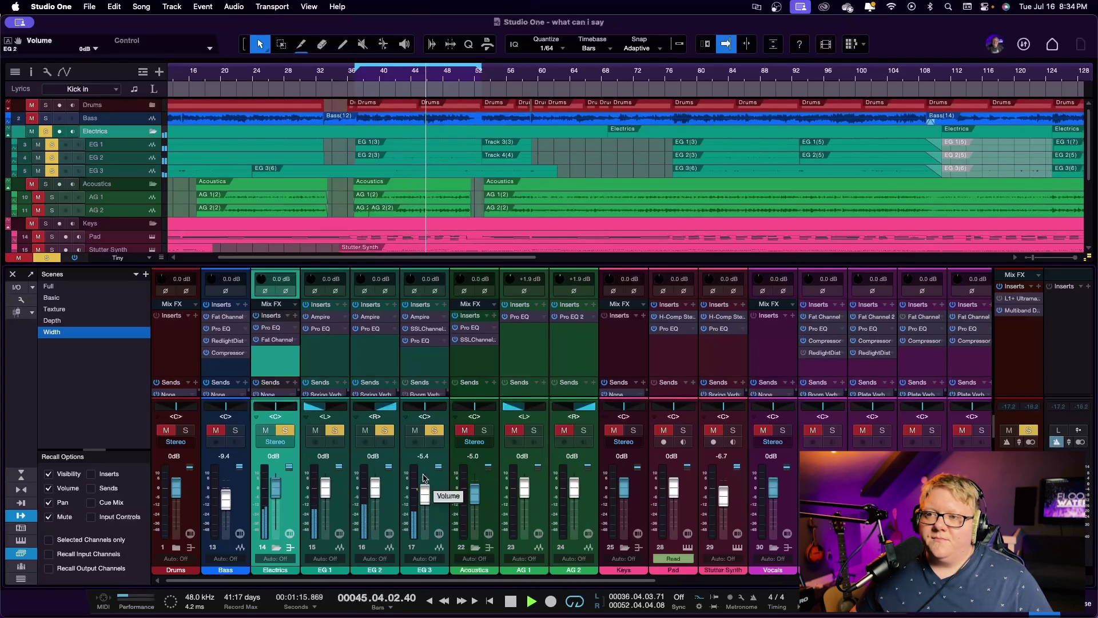
key("space")
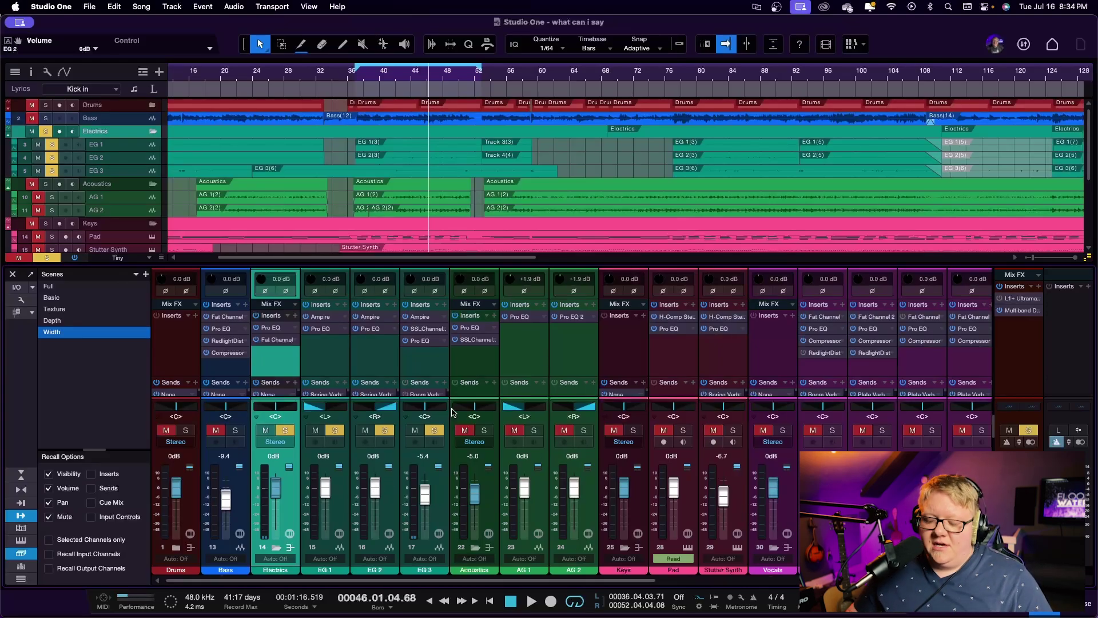
key("KP_1")
key("space")
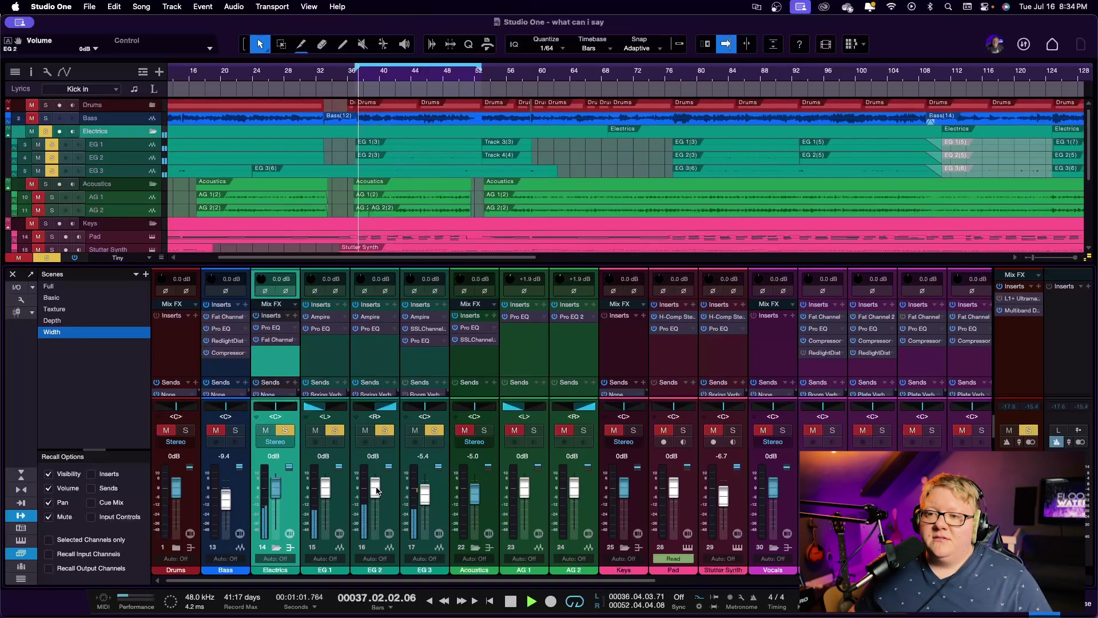
left_click_drag(374, 488, 375, 497)
scroll(376, 496, "up", 1)
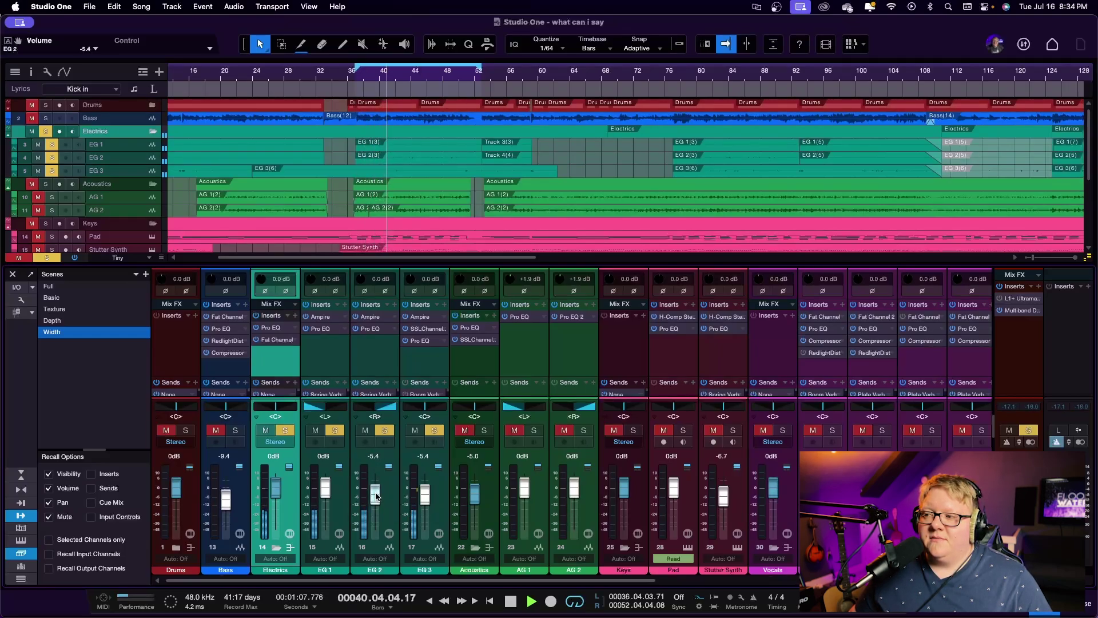
key("space")
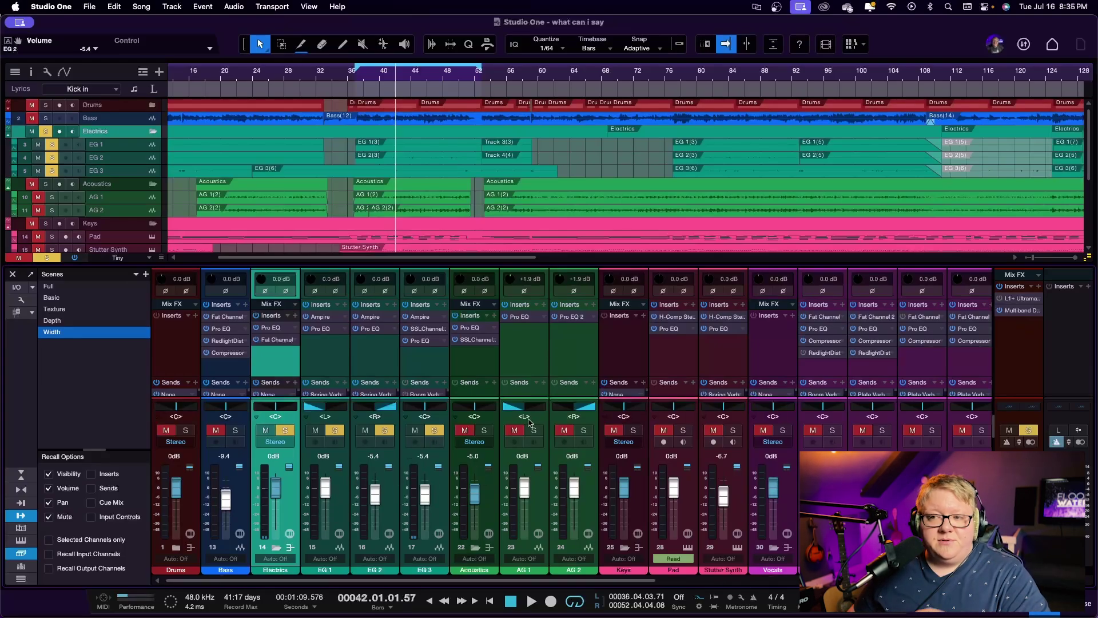
Solo the Acoustics, Keys and Vocals groups in the Width scene.
left_click(484, 430)
left_click(634, 431)
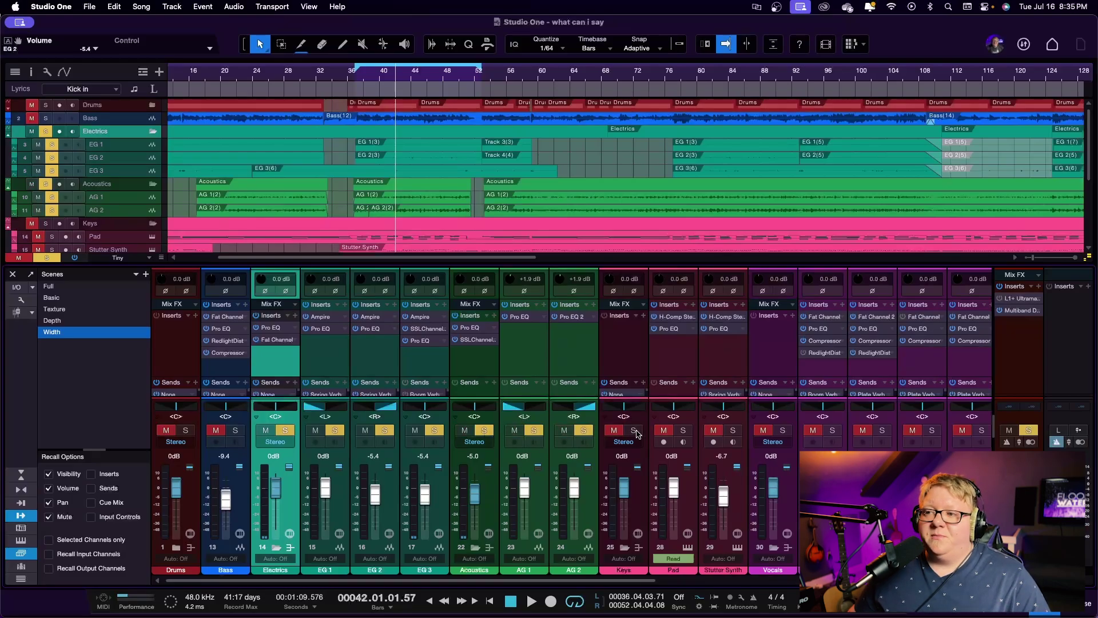
left_click(784, 432)
scroll(786, 435, "right", 10)
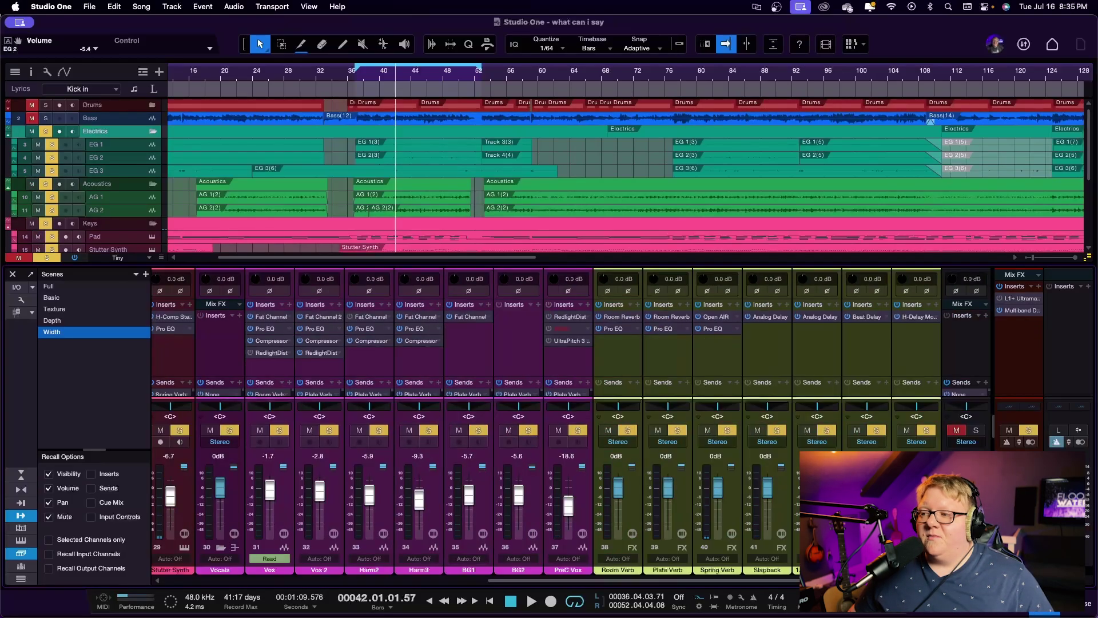
scroll(503, 592, "left", 10)
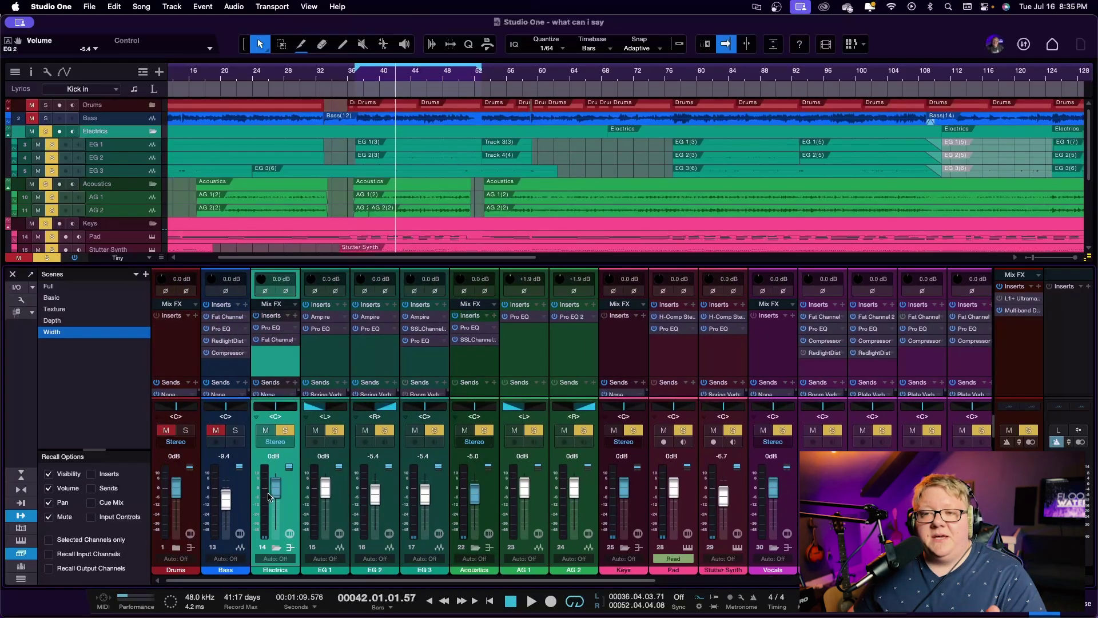
Unmute Bass and Drums and play the full mix from bar 36, then stop.
left_click(216, 429)
left_click(165, 429)
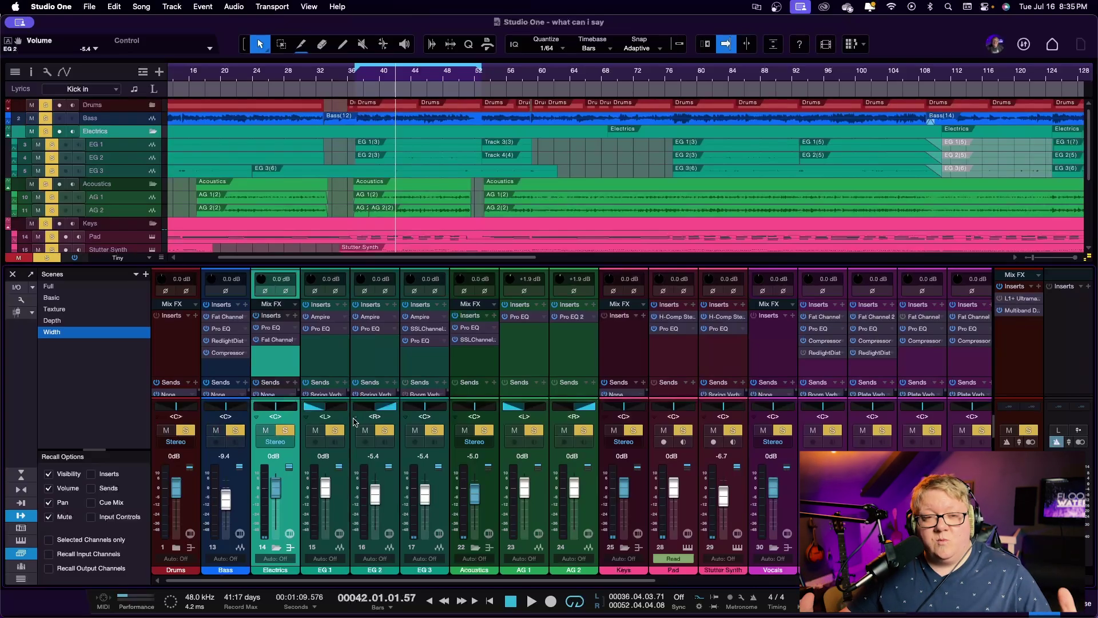
key("space")
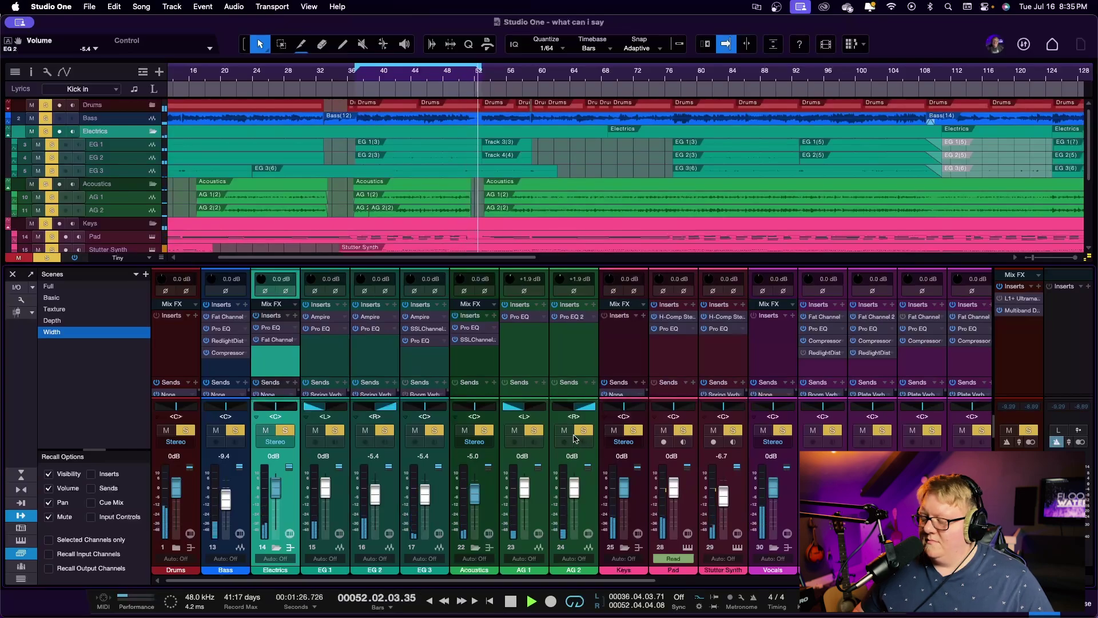
key("space")
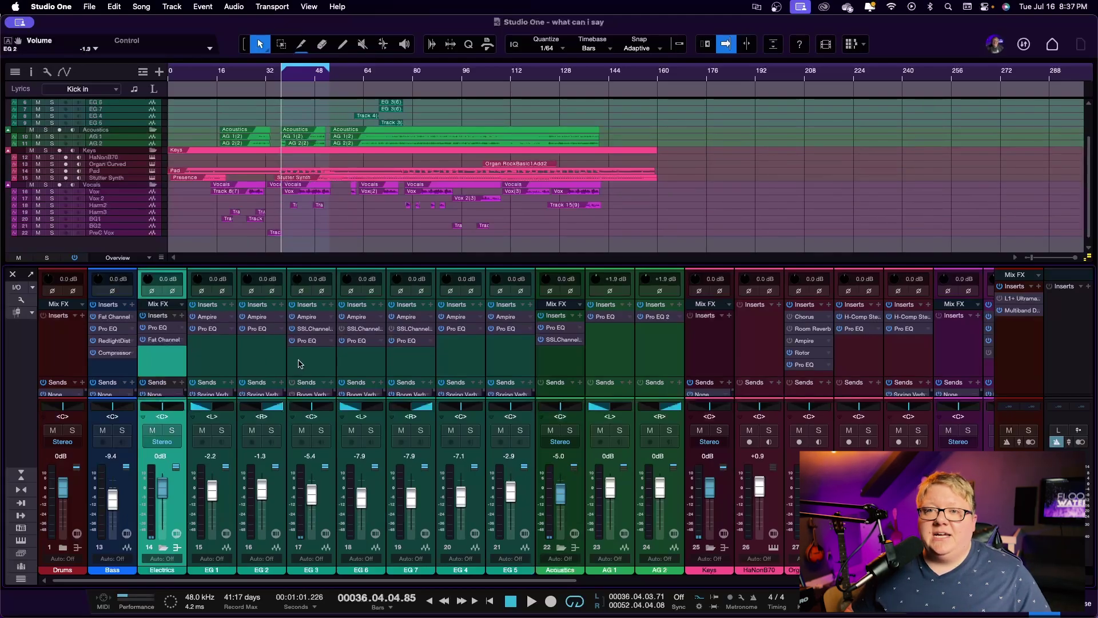
Play the song from bar 17 through the early vocal section and stop at bar 34.
scroll(206, 202, "up", 3)
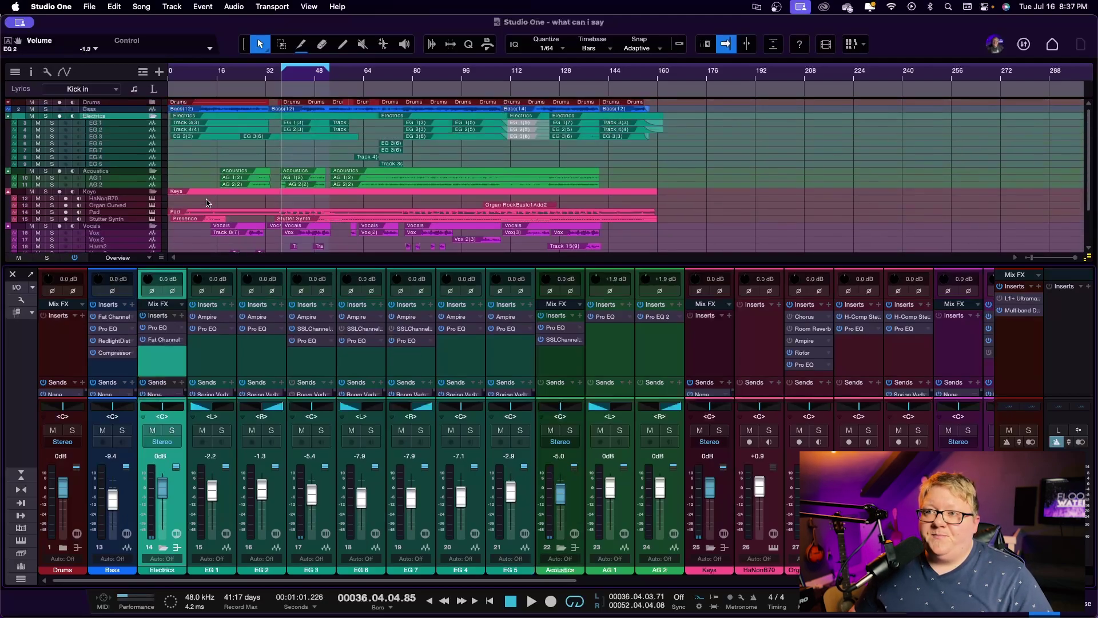
scroll(254, 176, "down", 3)
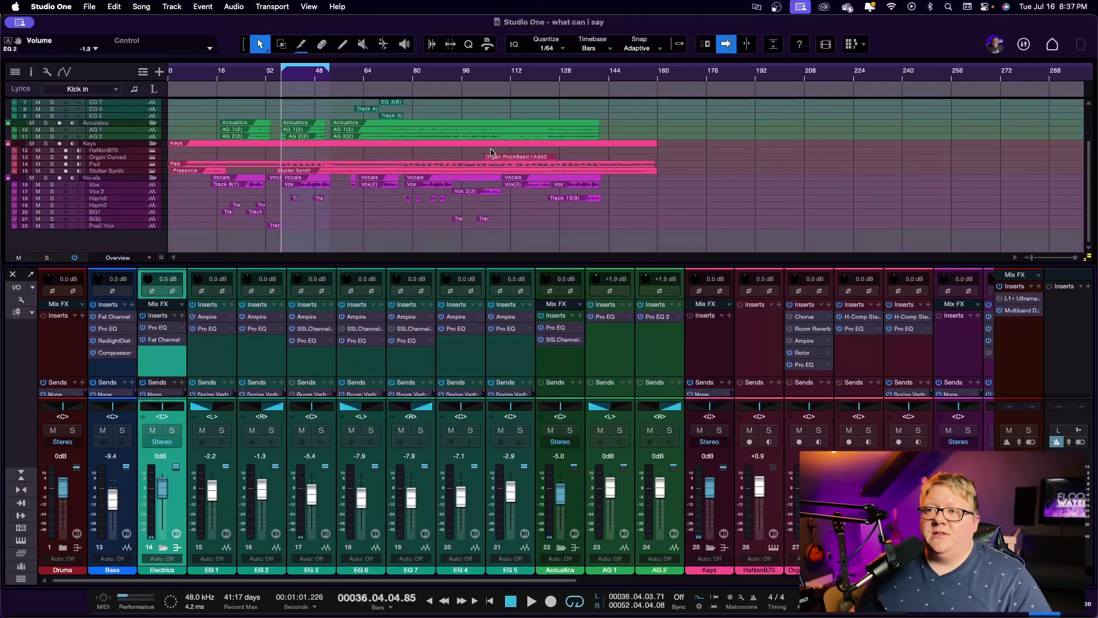
scroll(400, 155, "up", 2)
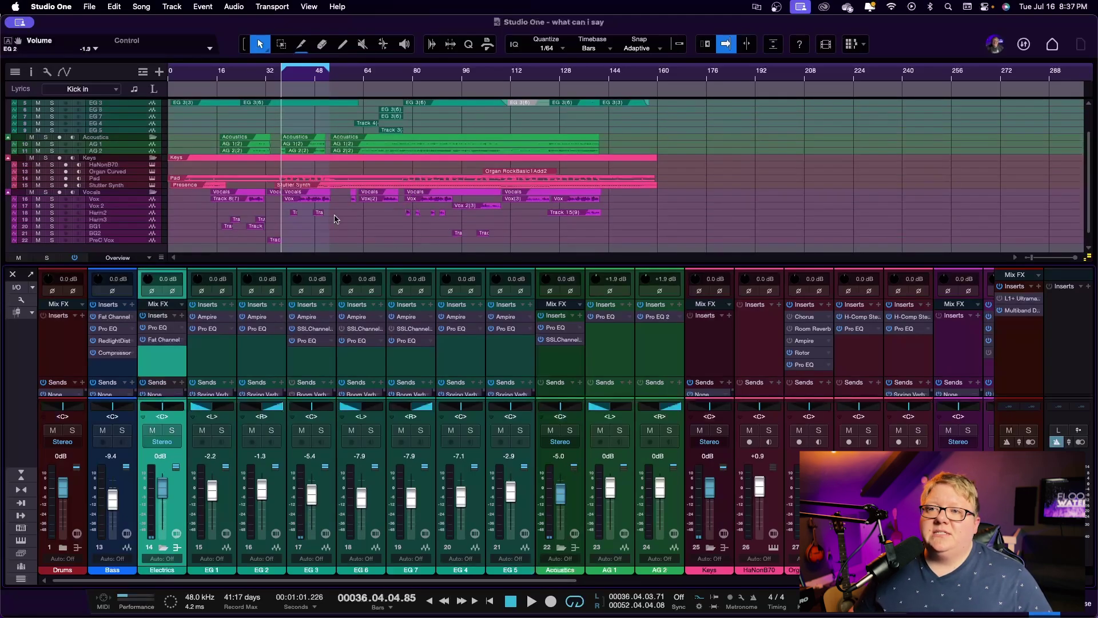
scroll(244, 208, "up", 4)
scroll(242, 214, "up", 3)
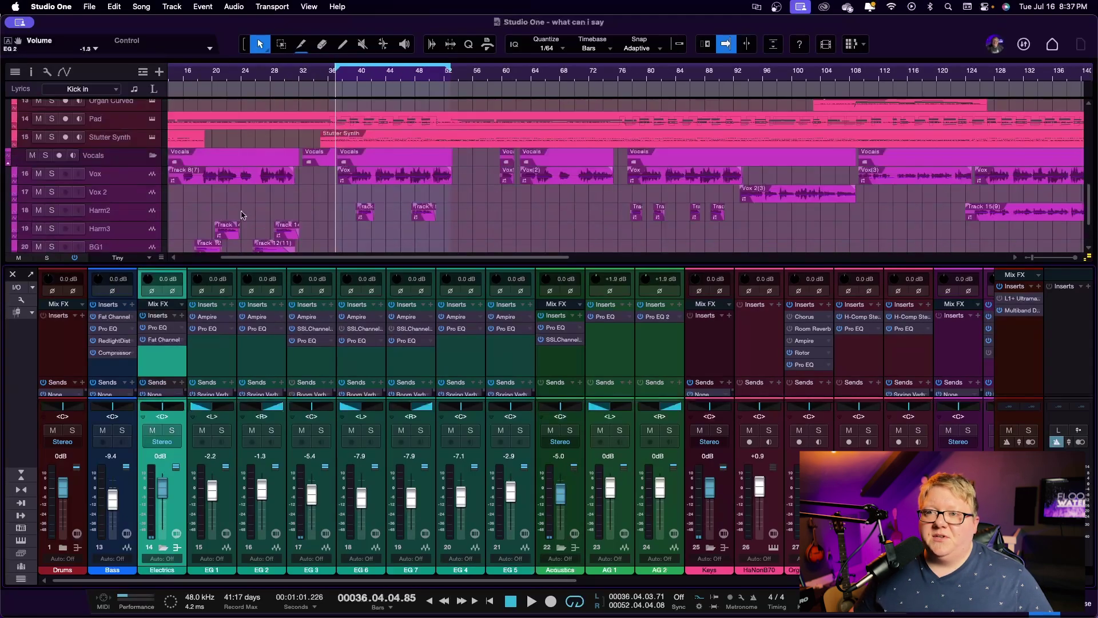
scroll(288, 194, "left", 2)
scroll(288, 194, "down", 1)
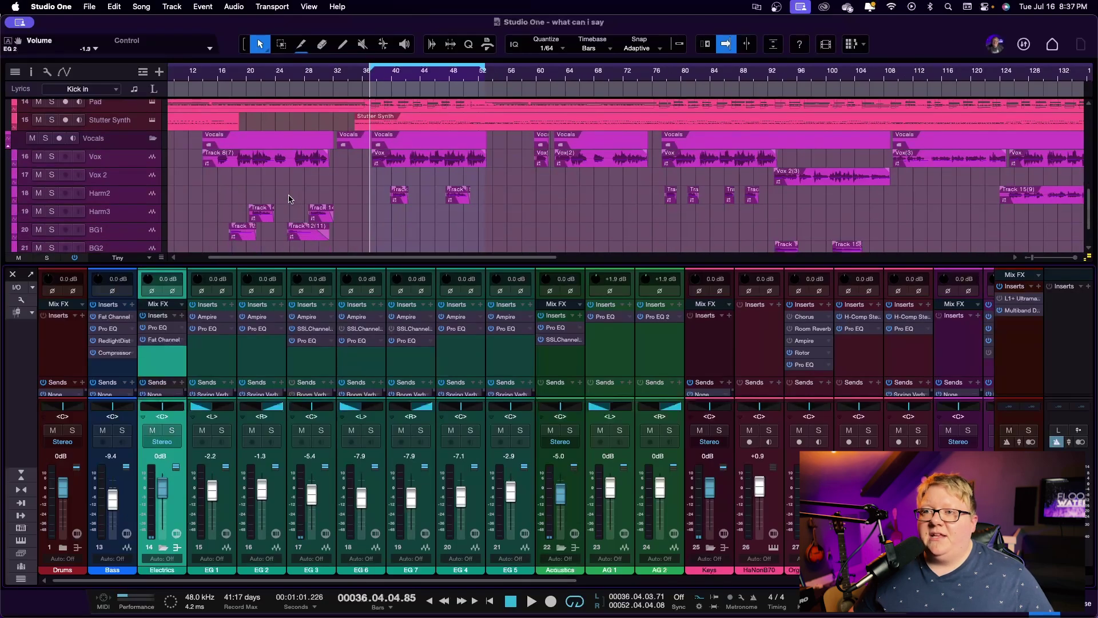
left_click(223, 76)
key("space")
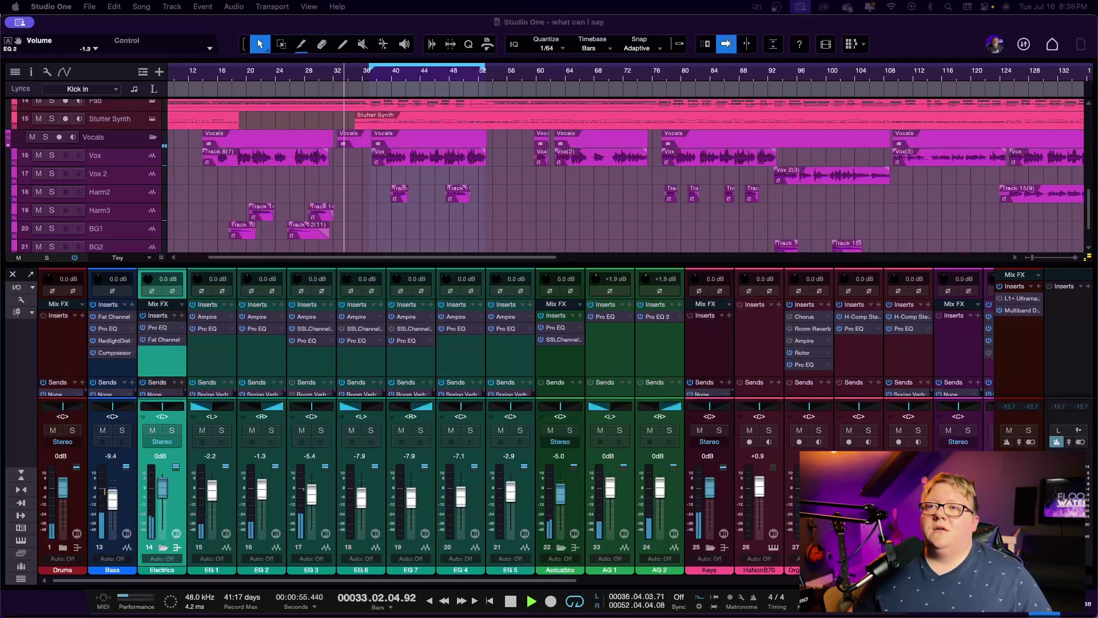
key("space")
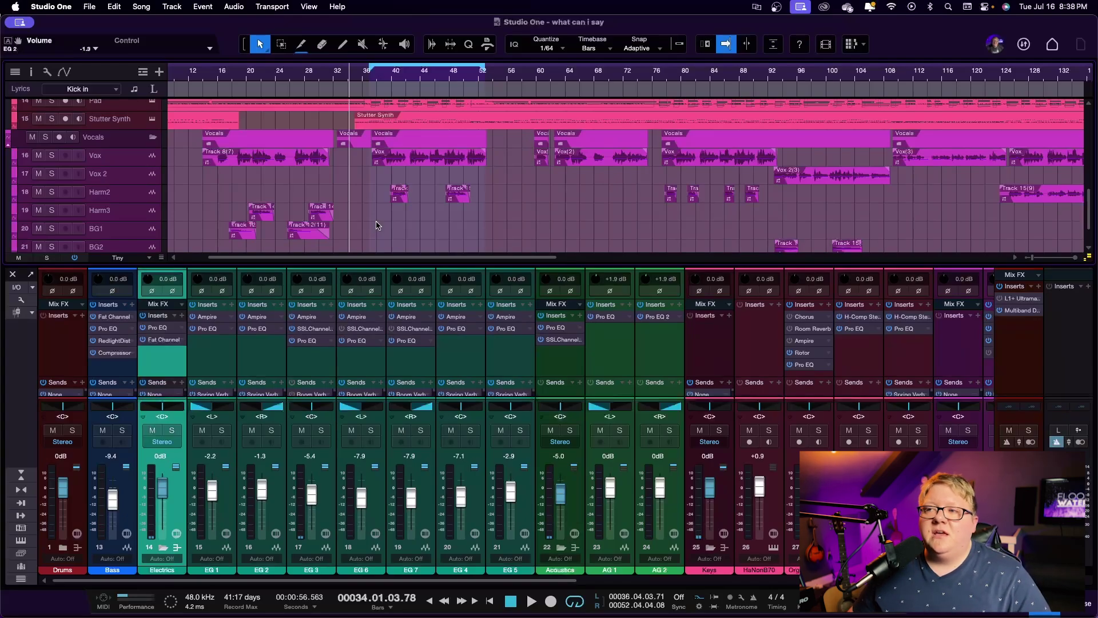
scroll(377, 225, "right", 2)
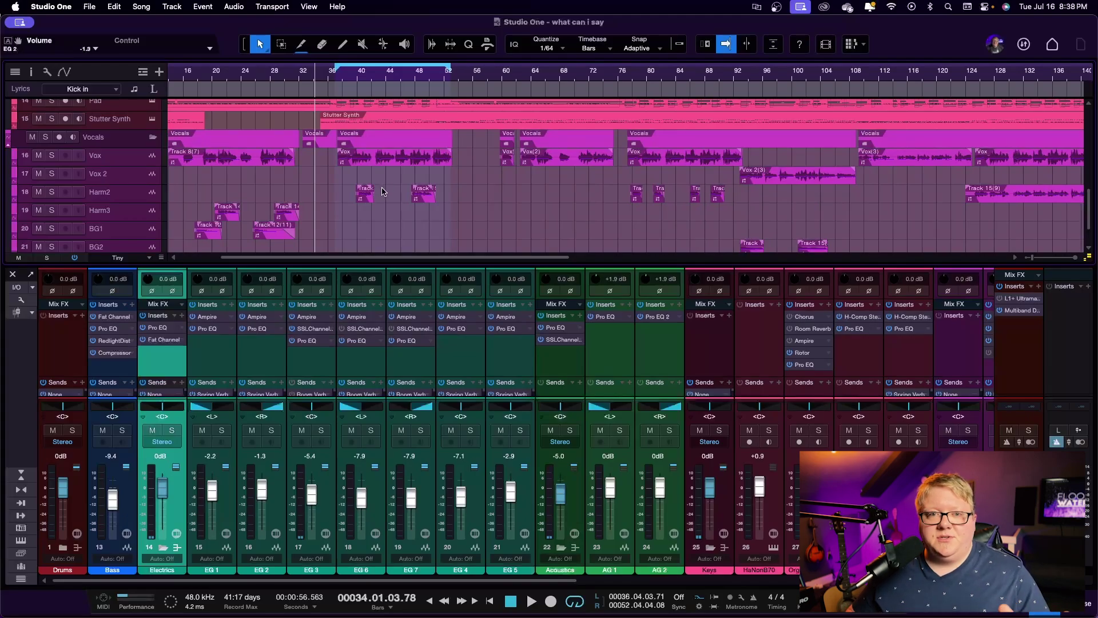
Hide the mixer console (F3) to see the whole arrangement.
scroll(383, 191, "right", 5)
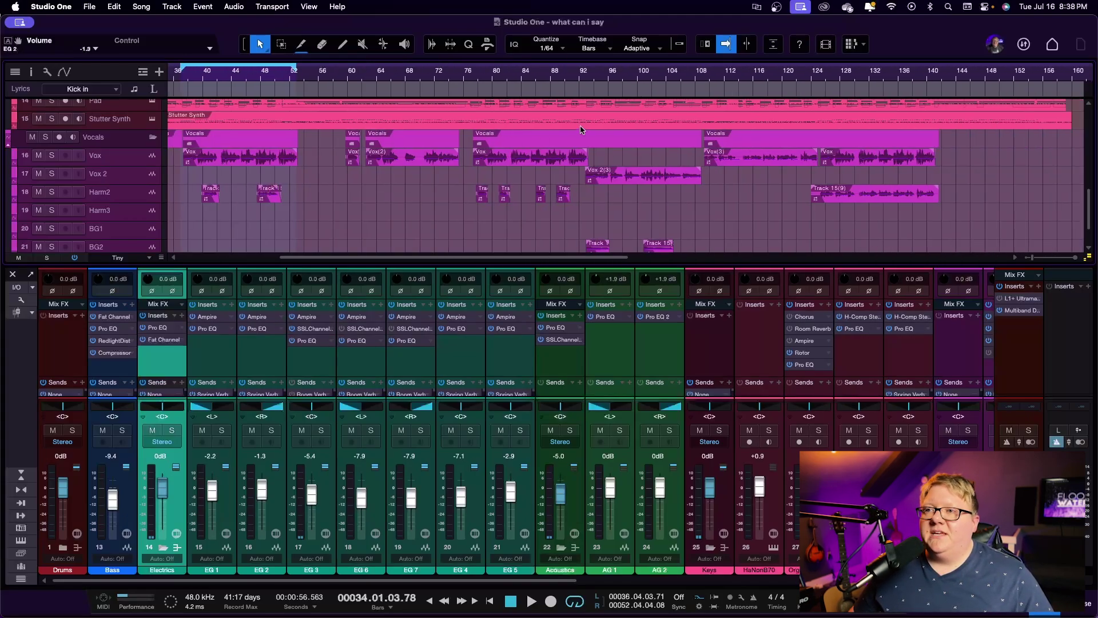
scroll(412, 175, "down", 2)
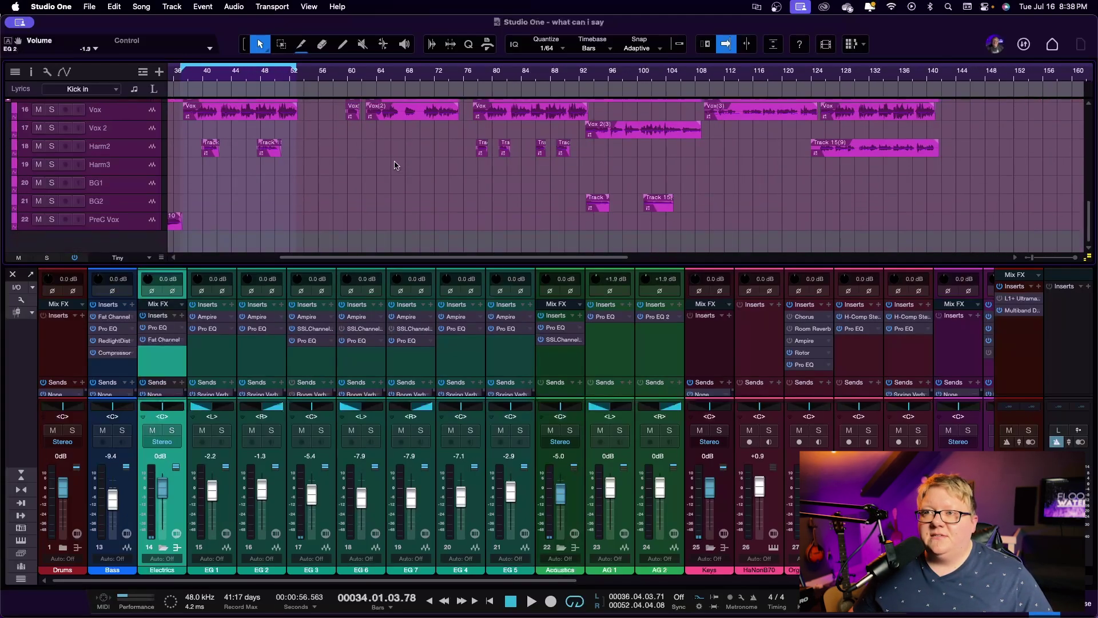
scroll(397, 166, "up", 7)
scroll(381, 224, "down", 5)
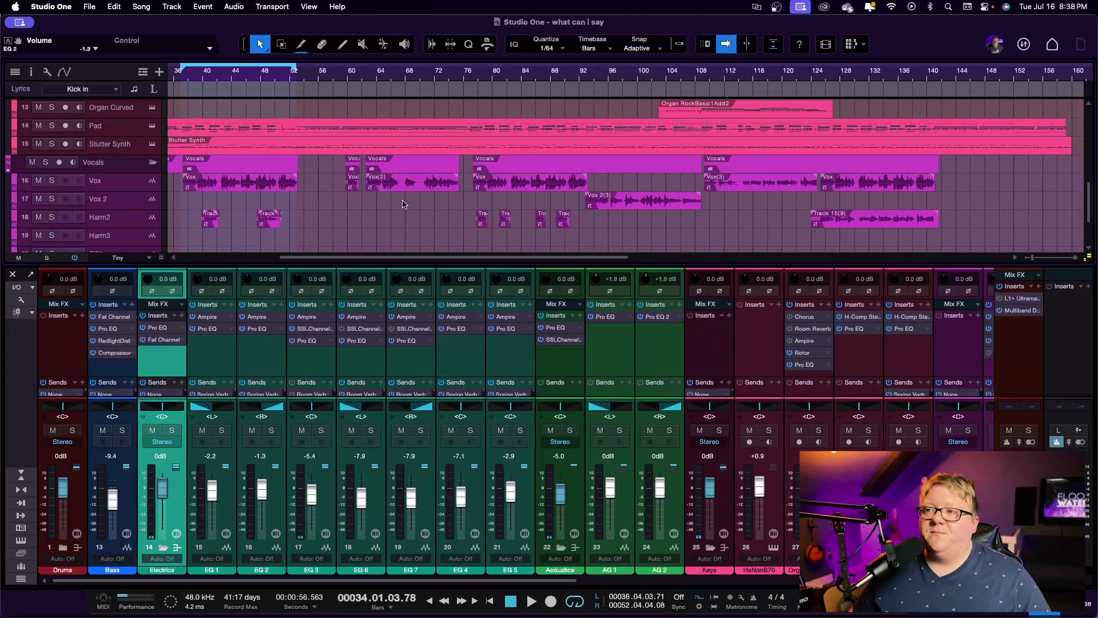
scroll(565, 175, "right", 2)
scroll(564, 174, "up", 12)
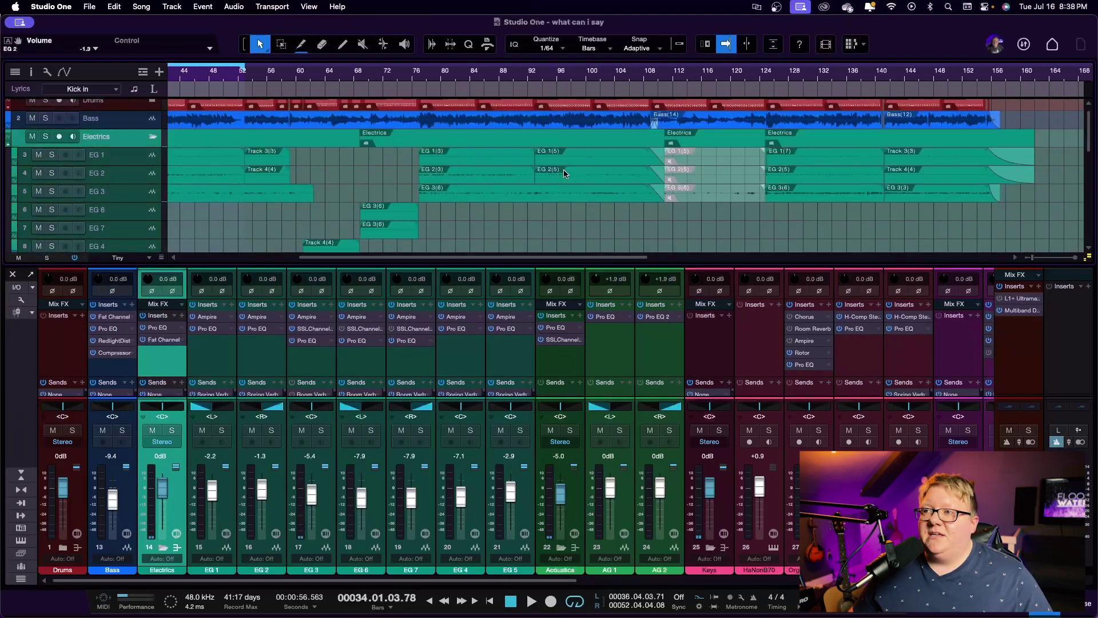
scroll(564, 174, "down", 10)
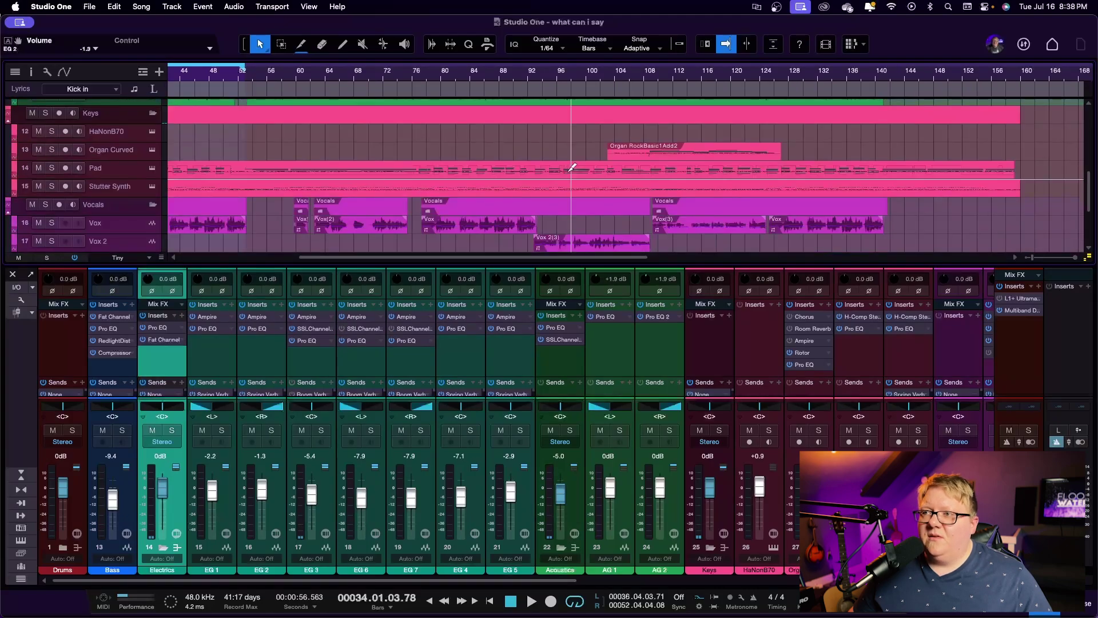
key("F3")
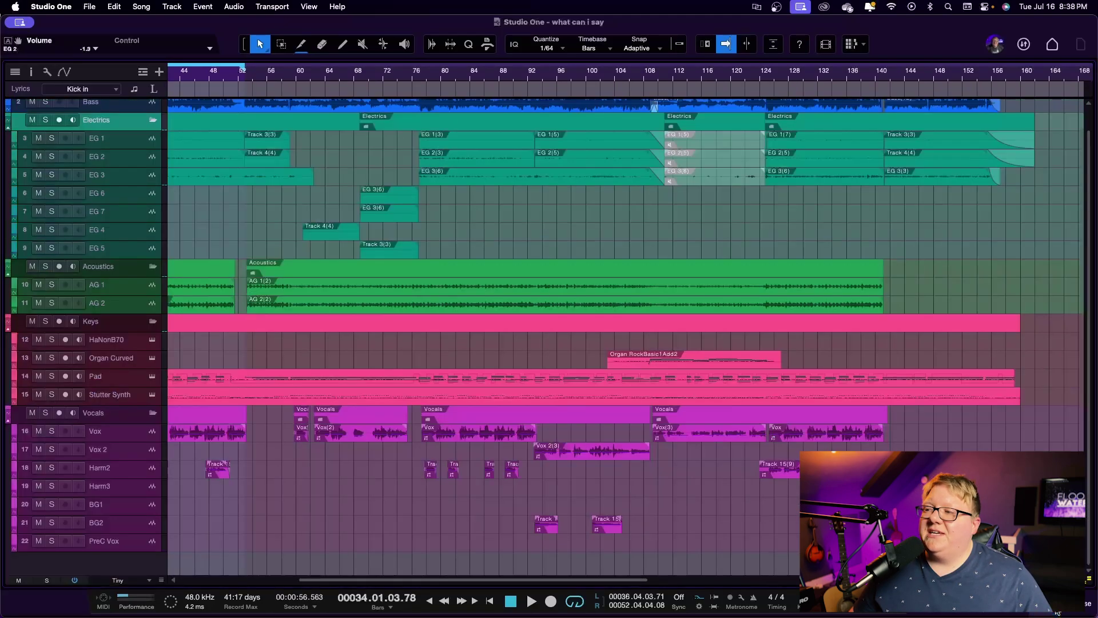
scroll(715, 320, "up", 1)
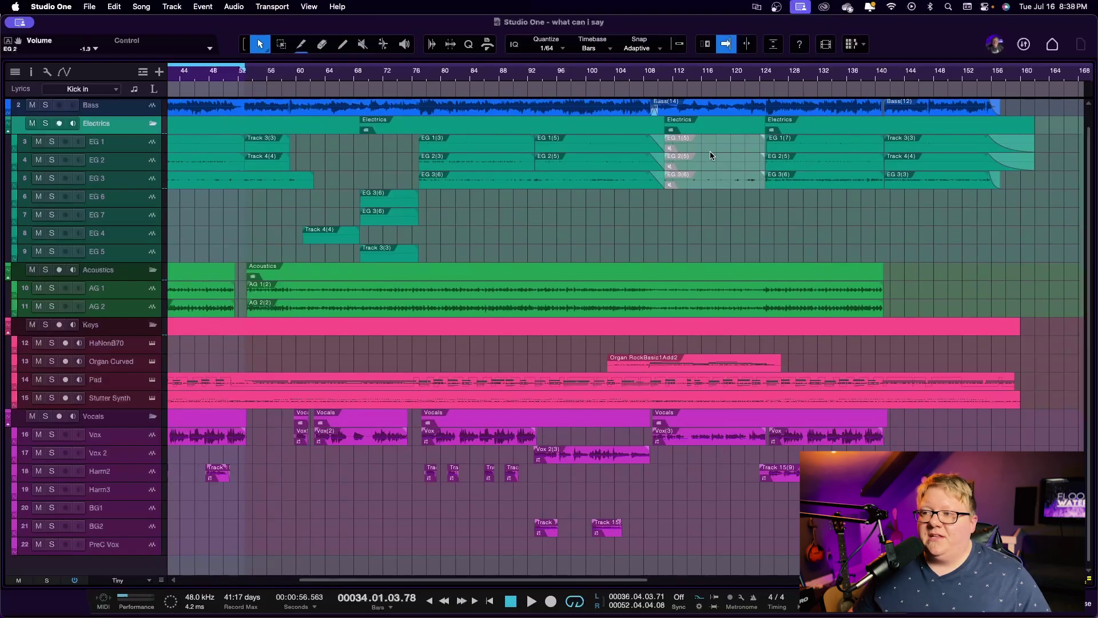
scroll(709, 153, "up", 1)
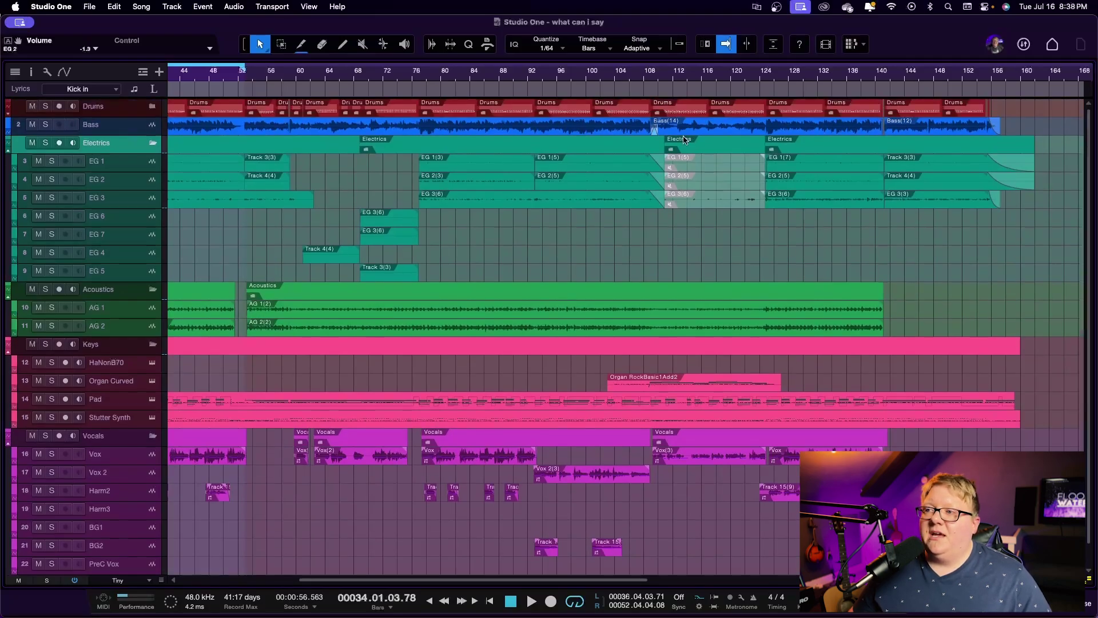
scroll(669, 237, "down", 1)
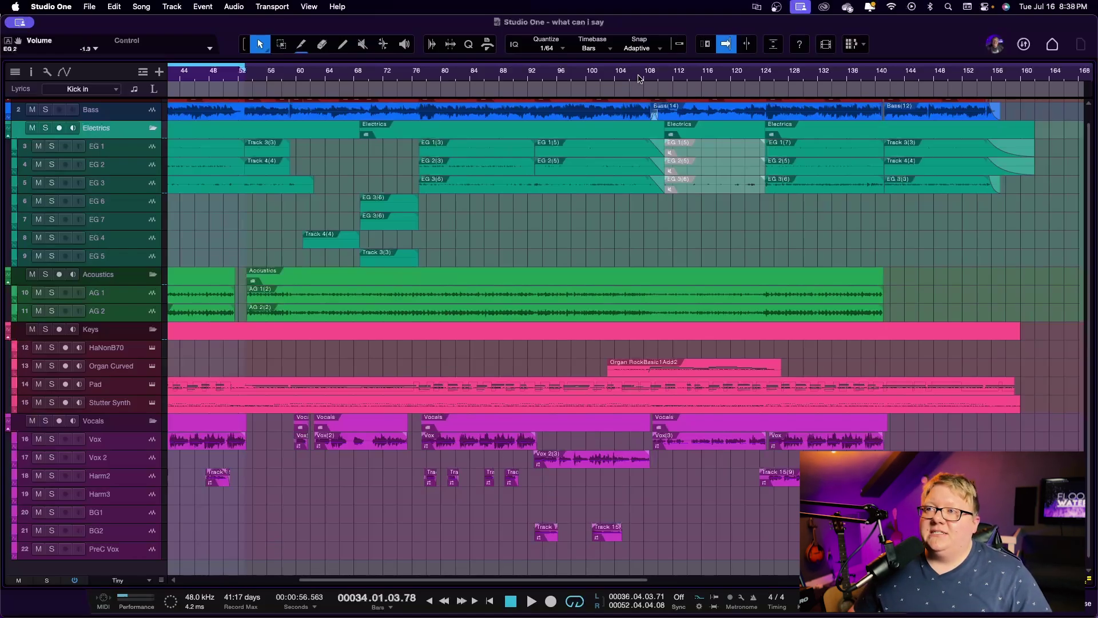
Play the later chorus from bar 108 and reopen the mixer below the arrangement.
left_click(639, 79)
key("space")
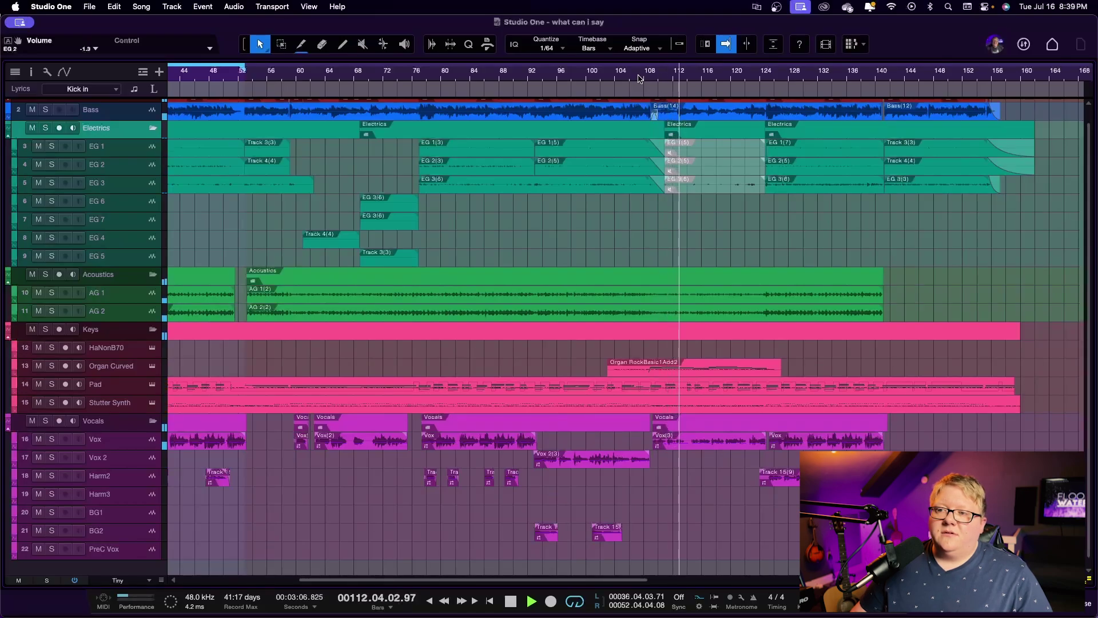
left_click(1044, 613)
left_click_drag(573, 580, 647, 595)
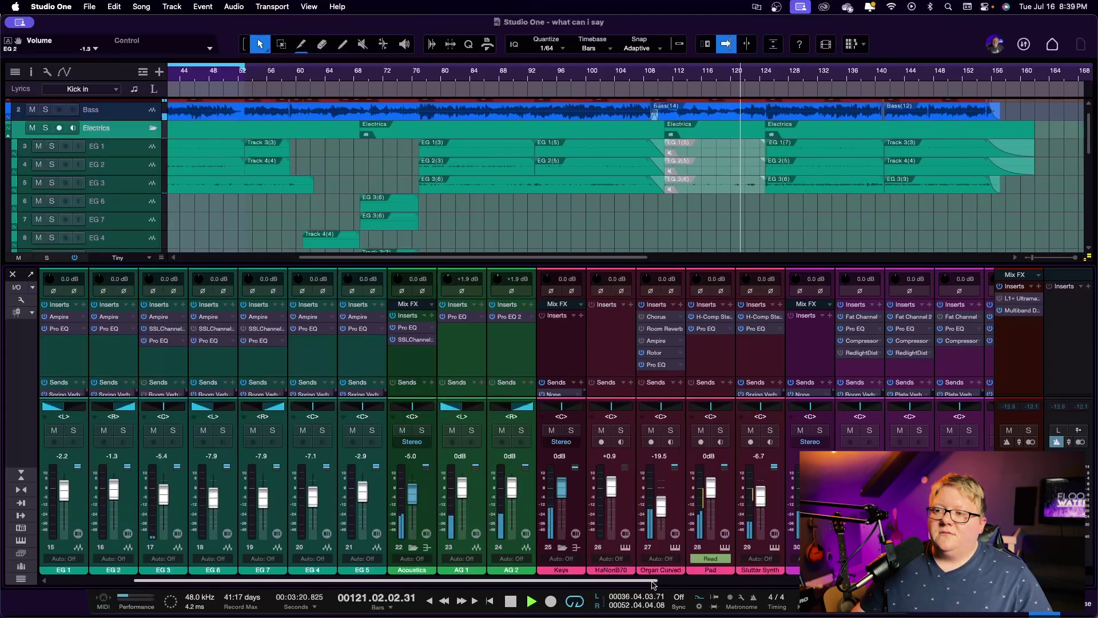
Stop playback at bar 122, leaving the mixer open under the arrangement.
key("space")
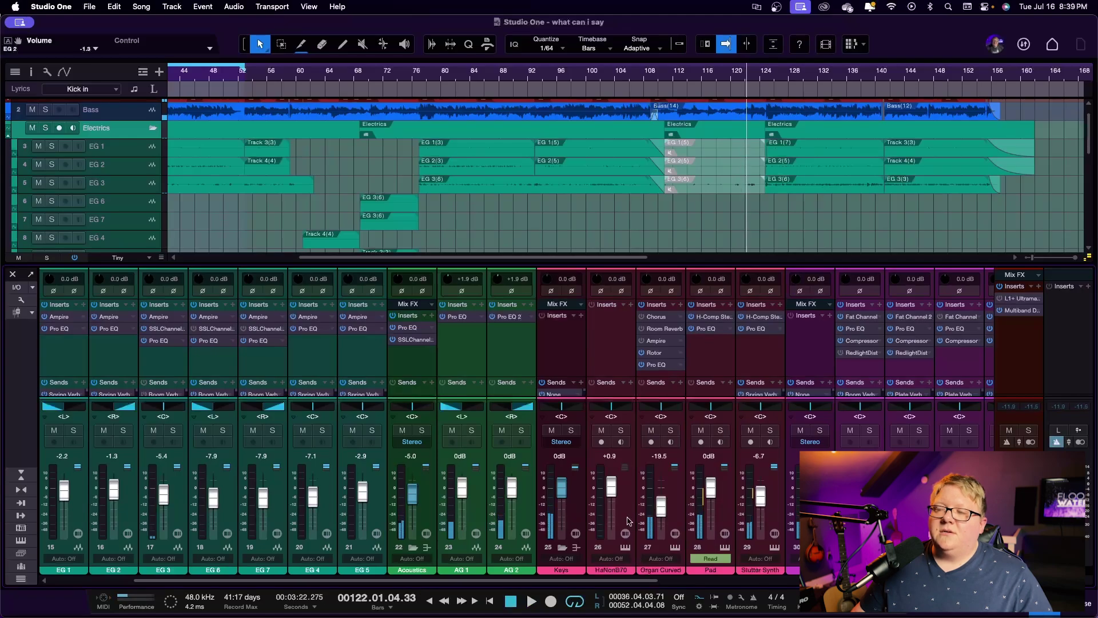